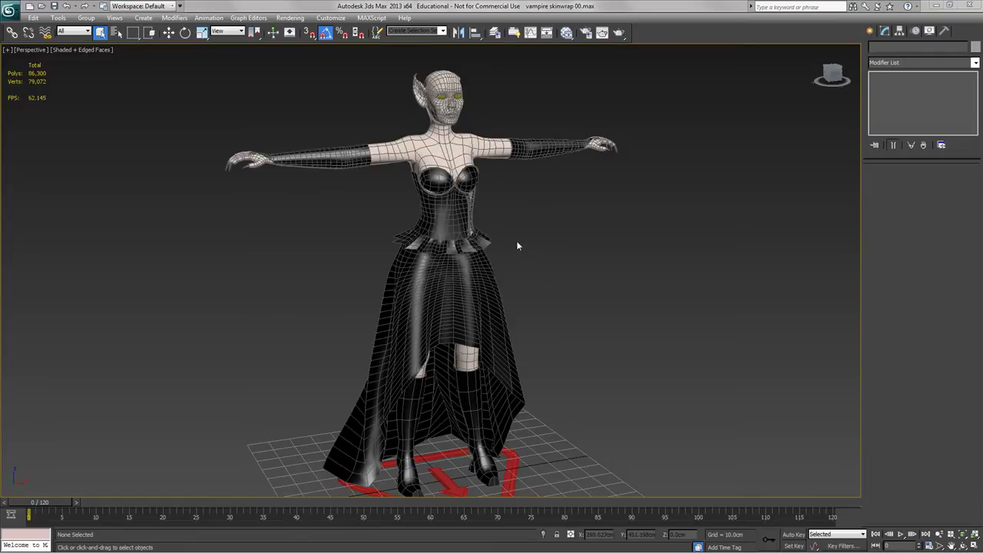
# Select and frame Vampire Glove R, then scrub to frame 68 and back to check the arm.
pyautogui.click(340, 161)
pyautogui.press('z')
pyautogui.keyDown('alt'); pyautogui.moveTo(390, 285); pyautogui.dragTo(384, 338, button='middle'); pyautogui.keyUp('alt')
pyautogui.moveTo(55, 500); pyautogui.dragTo(29, 484)
pyautogui.press('q')
pyautogui.keyDown('alt'); pyautogui.moveTo(371, 432); pyautogui.dragTo(333, 398, button='middle'); pyautogui.keyUp('alt')
# Add a Skin Wrap modifier to the right glove from the Modifier List.
pyautogui.click(921, 62)
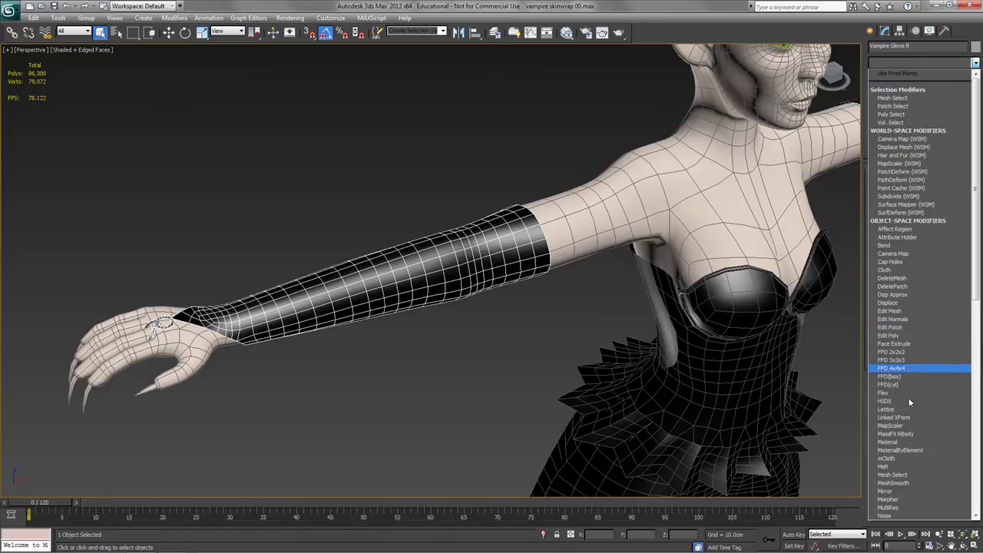
pyautogui.scroll(-5, 914, 430)
pyautogui.scroll(-4, 914, 453)
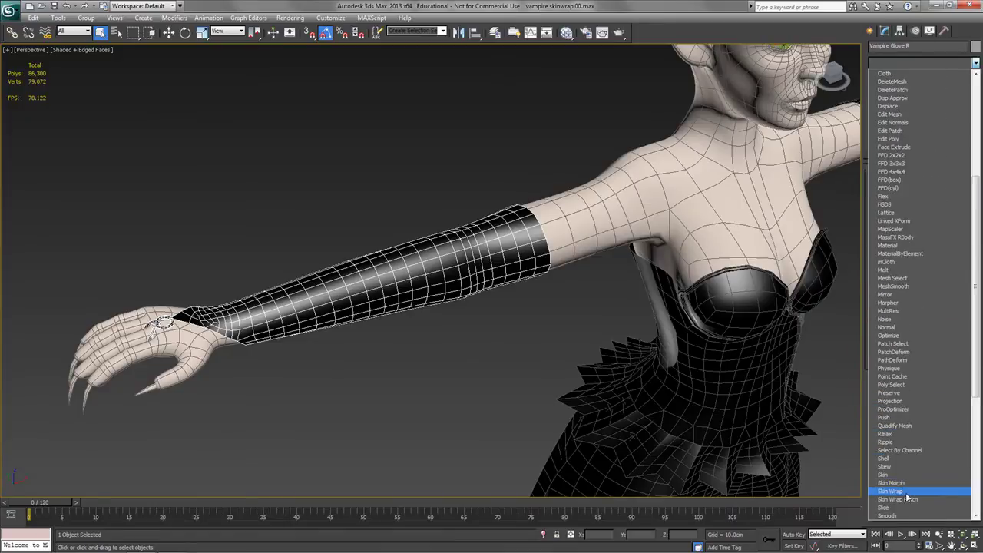
pyautogui.click(891, 491)
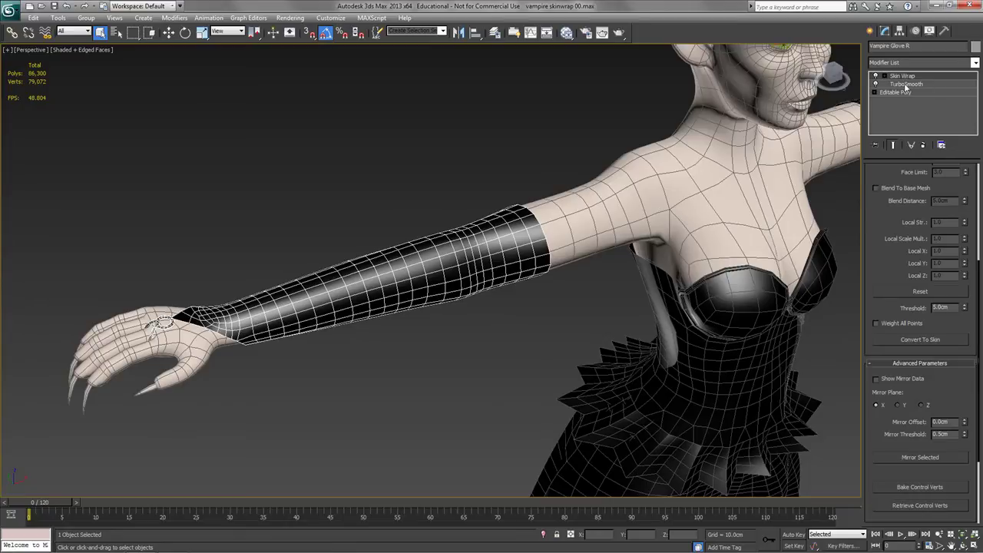
pyautogui.keyDown('alt'); pyautogui.moveTo(484, 305); pyautogui.dragTo(474, 341, button='middle'); pyautogui.keyUp('alt')
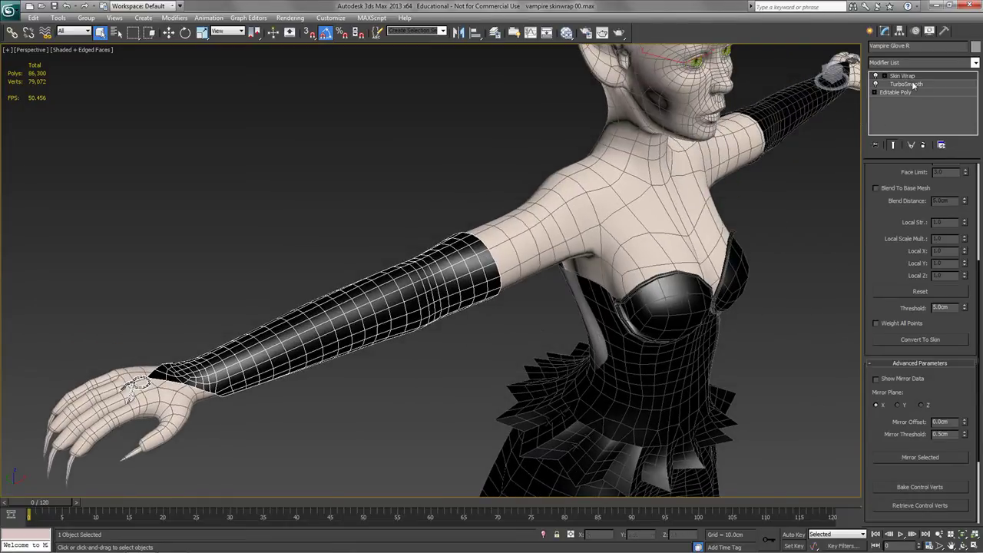
pyautogui.keyDown('alt'); pyautogui.moveTo(485, 351); pyautogui.dragTo(472, 345, button='middle'); pyautogui.keyUp('alt')
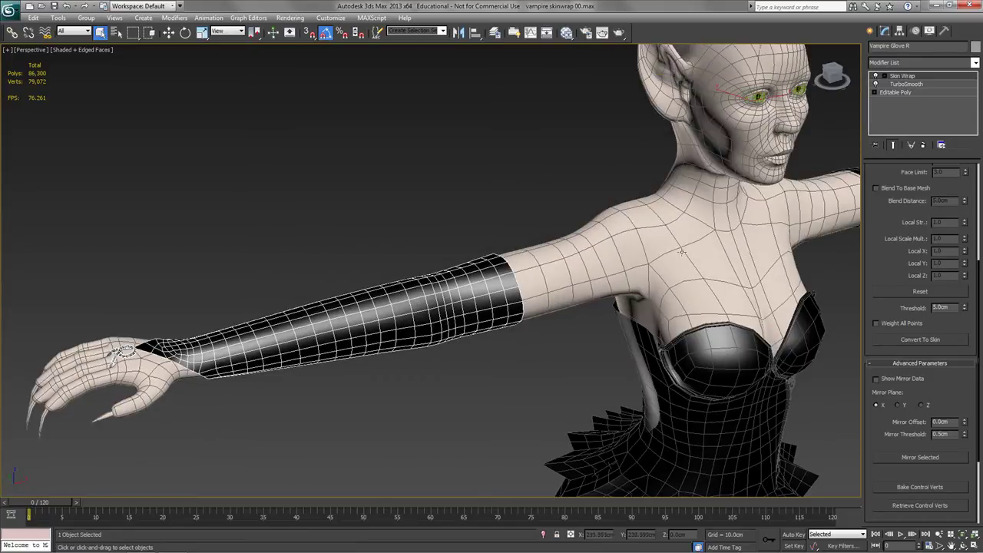
pyautogui.click(642, 225)
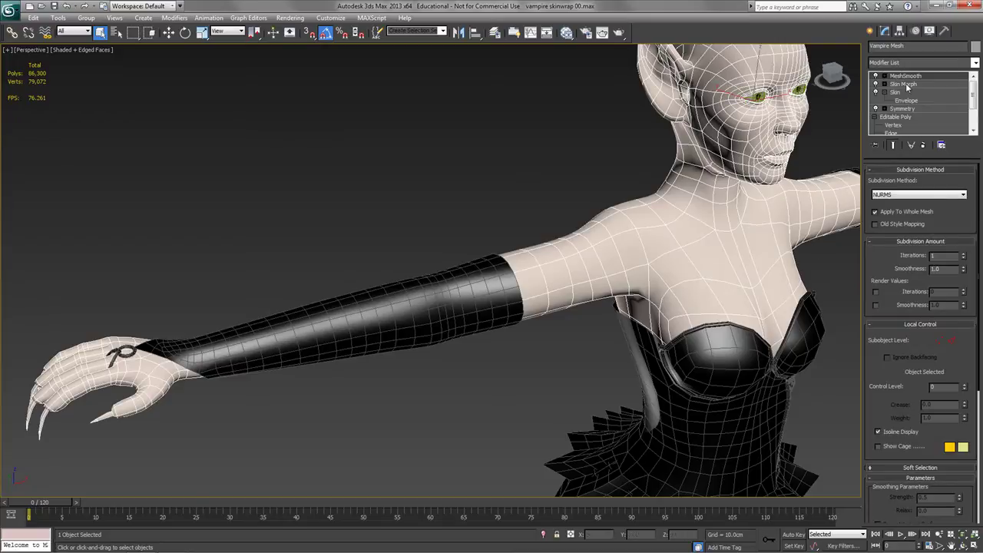
pyautogui.click(470, 297)
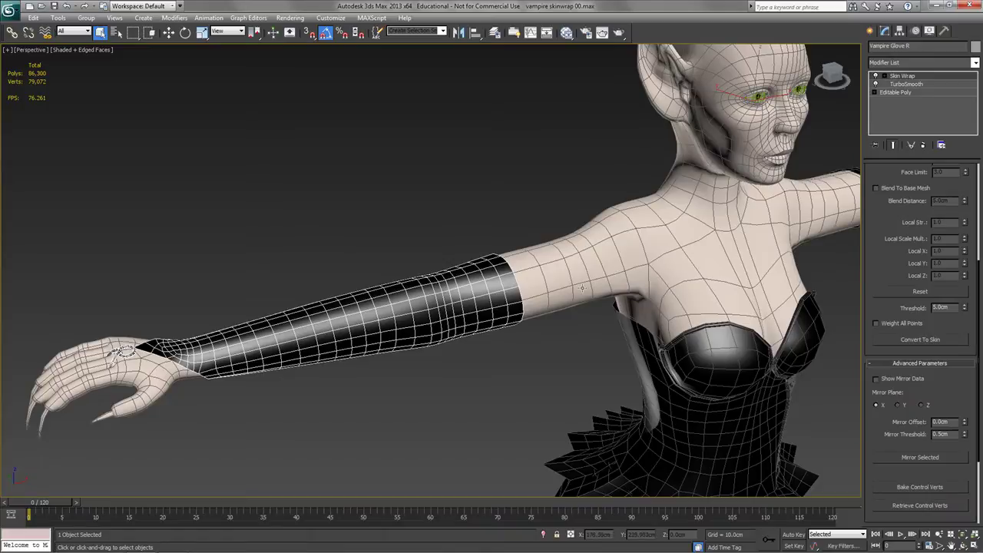
pyautogui.moveTo(457, 379)
pyautogui.keyDown('alt'); pyautogui.mouseDown(button='middle')
pyautogui.moveTo(463, 385)
pyautogui.moveTo(454, 385)
pyautogui.mouseUp(button='middle'); pyautogui.keyUp('alt')
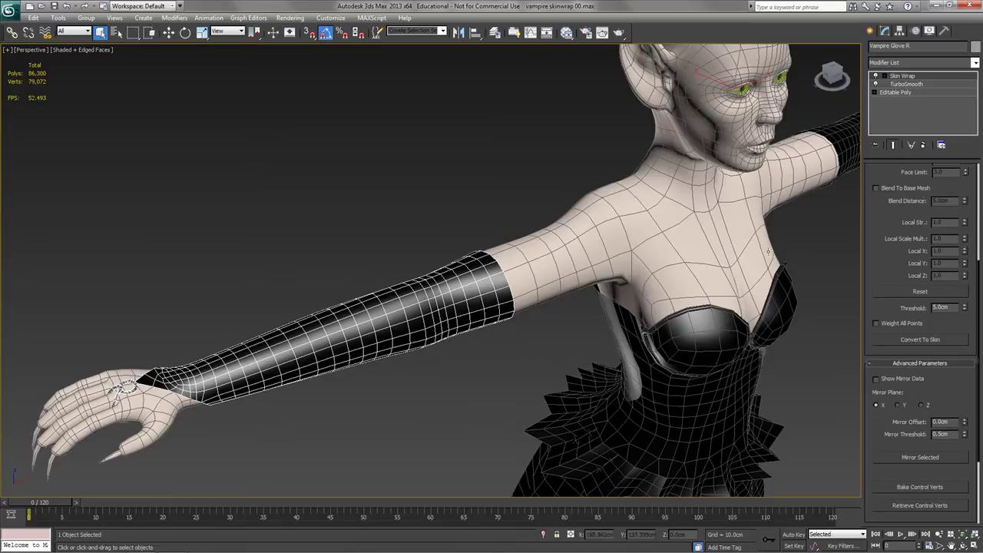
pyautogui.scroll(5, 874, 396)
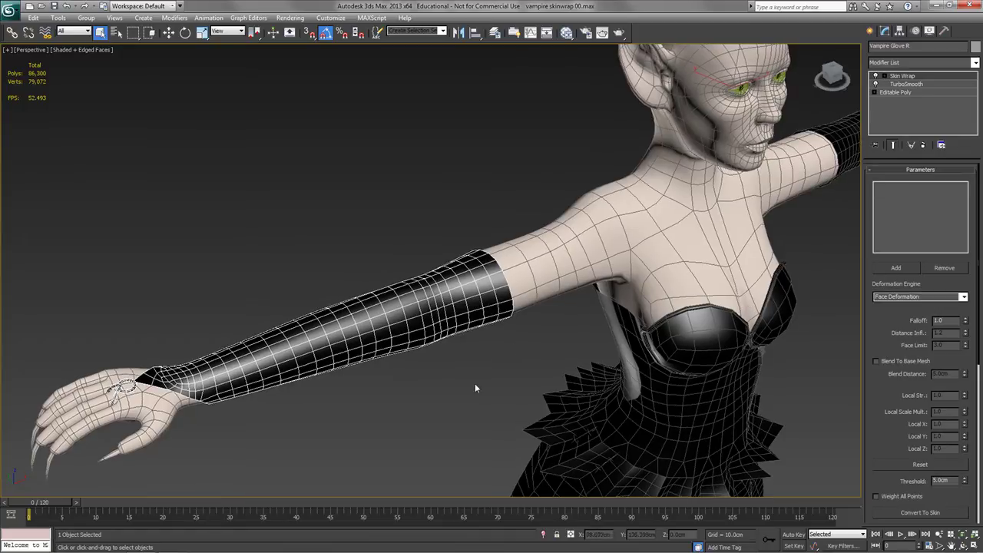
# Add Vampire Mesh as the Skin Wrap target for the right glove.
pyautogui.click(905, 269)
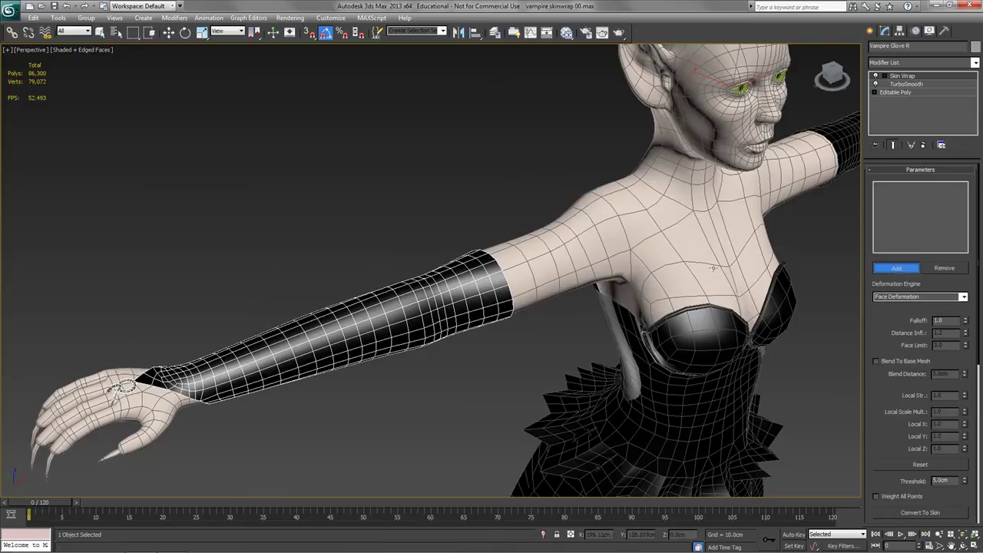
pyautogui.click(602, 223)
pyautogui.press('w')
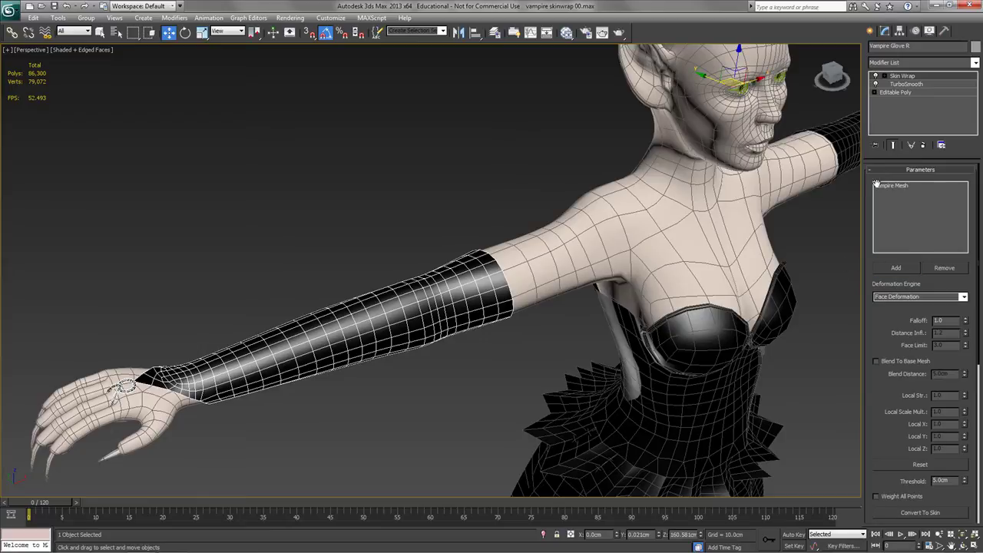
# Try Vertex Deformation, then set the deformation engine back to Face Deformation.
pyautogui.click(964, 297)
pyautogui.click(906, 314)
pyautogui.click(964, 297)
pyautogui.click(893, 306)
pyautogui.keyDown('alt'); pyautogui.moveTo(462, 367); pyautogui.dragTo(493, 372, button='middle'); pyautogui.keyUp('alt')
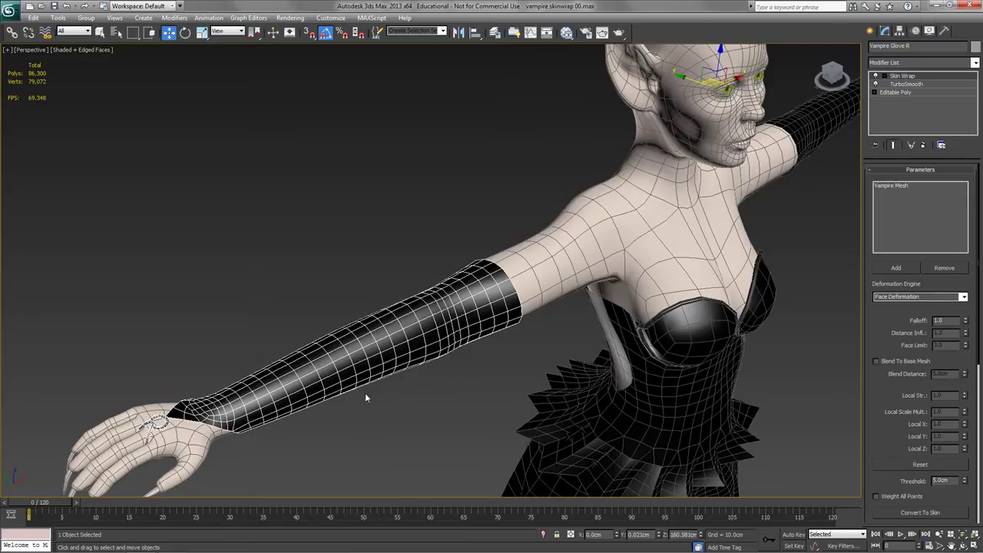
pyautogui.keyDown('alt'); pyautogui.moveTo(428, 407); pyautogui.dragTo(446, 355, button='middle'); pyautogui.keyUp('alt')
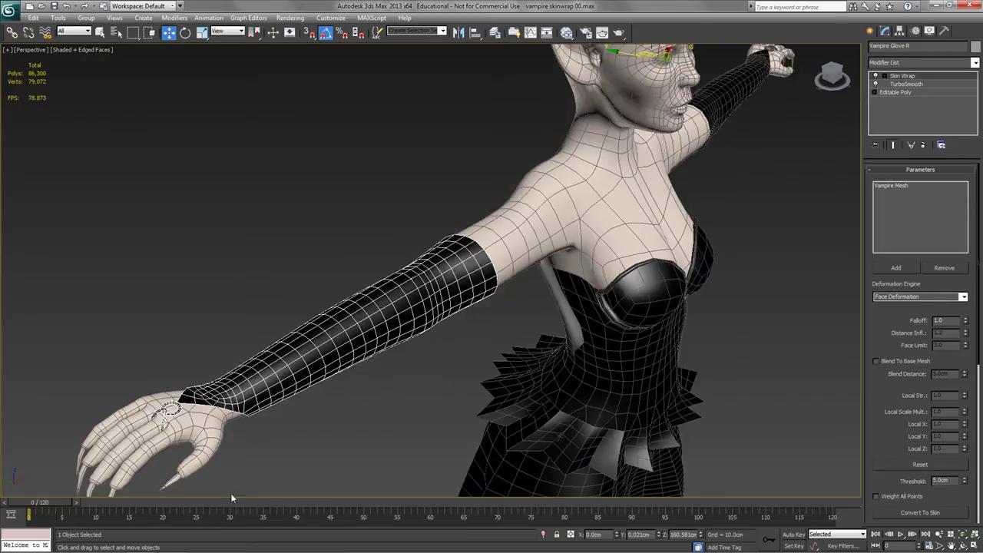
pyautogui.moveTo(46, 502); pyautogui.dragTo(354, 497)
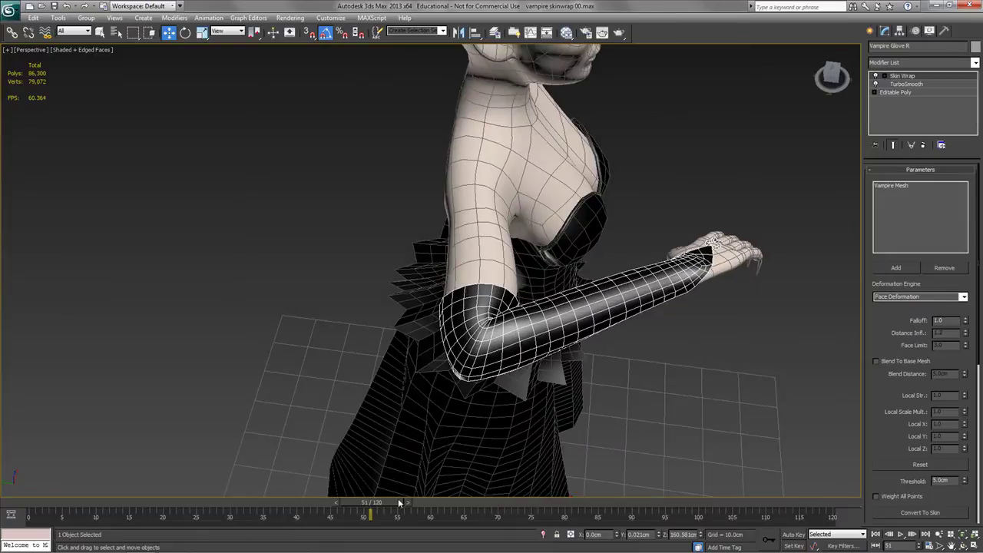
pyautogui.moveTo(392, 505); pyautogui.dragTo(451, 511)
pyautogui.press('w')
pyautogui.keyDown('alt'); pyautogui.moveTo(430, 346); pyautogui.dragTo(248, 498, button='middle'); pyautogui.keyUp('alt')
pyautogui.moveTo(447, 517); pyautogui.dragTo(490, 515)
pyautogui.press('w')
pyautogui.keyDown('alt'); pyautogui.moveTo(400, 415); pyautogui.dragTo(340, 278, button='middle'); pyautogui.keyUp('alt')
pyautogui.moveTo(355, 329)
pyautogui.keyDown('alt'); pyautogui.mouseDown(button='middle')
pyautogui.moveTo(360, 361)
pyautogui.moveTo(373, 322)
pyautogui.mouseUp(button='middle'); pyautogui.keyUp('alt')
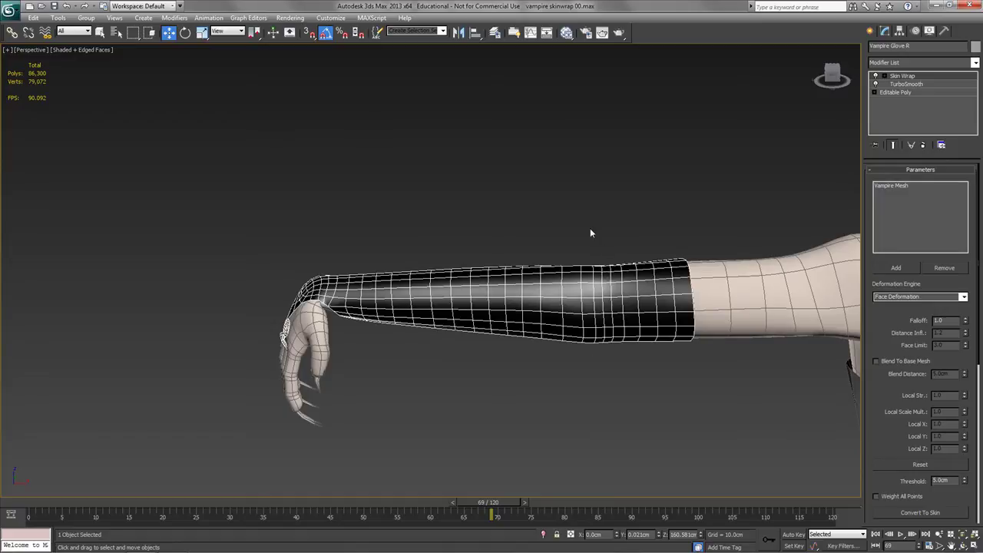
pyautogui.keyDown('alt'); pyautogui.moveTo(568, 346); pyautogui.dragTo(467, 470, button='middle'); pyautogui.keyUp('alt')
pyautogui.moveTo(480, 509); pyautogui.dragTo(357, 502)
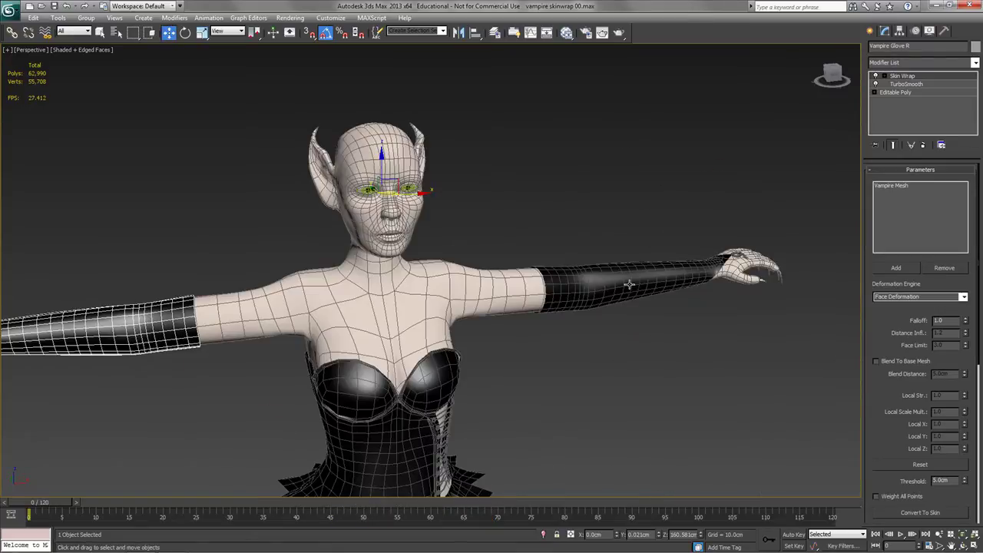
# Add a Skin Wrap to Vampire Glove L with Vampire Mesh as its target.
pyautogui.click(628, 285)
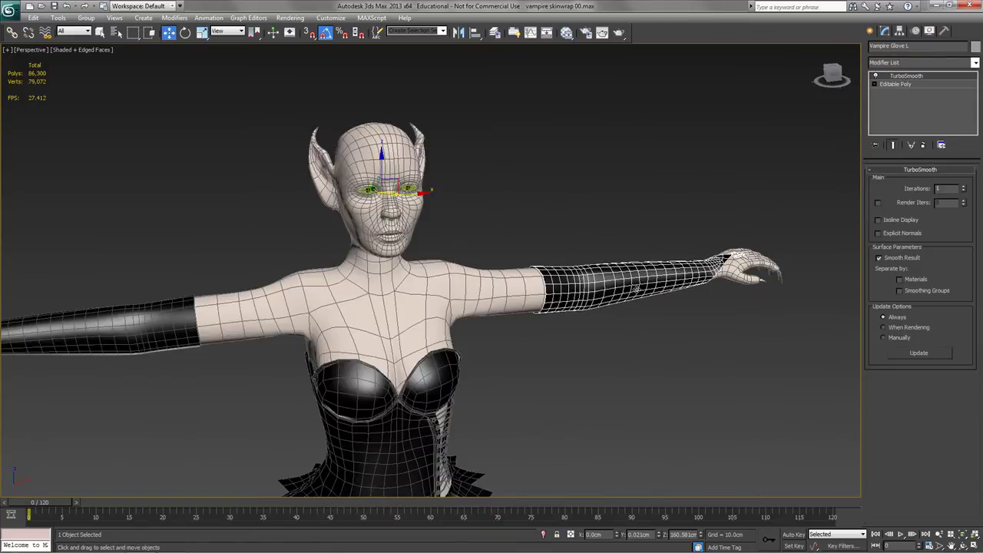
pyautogui.click(974, 62)
pyautogui.click(751, 363)
pyautogui.click(896, 268)
pyautogui.click(410, 303)
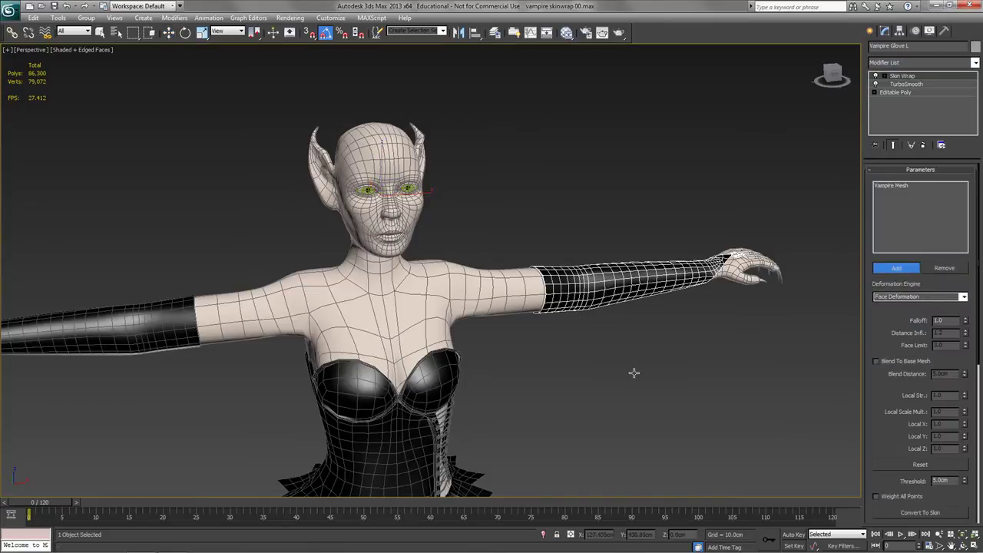
pyautogui.rightClick(768, 281)
# Select the rig's red ground control and scrub to frame 66 to check the glove.
pyautogui.scroll(-5, 601, 239)
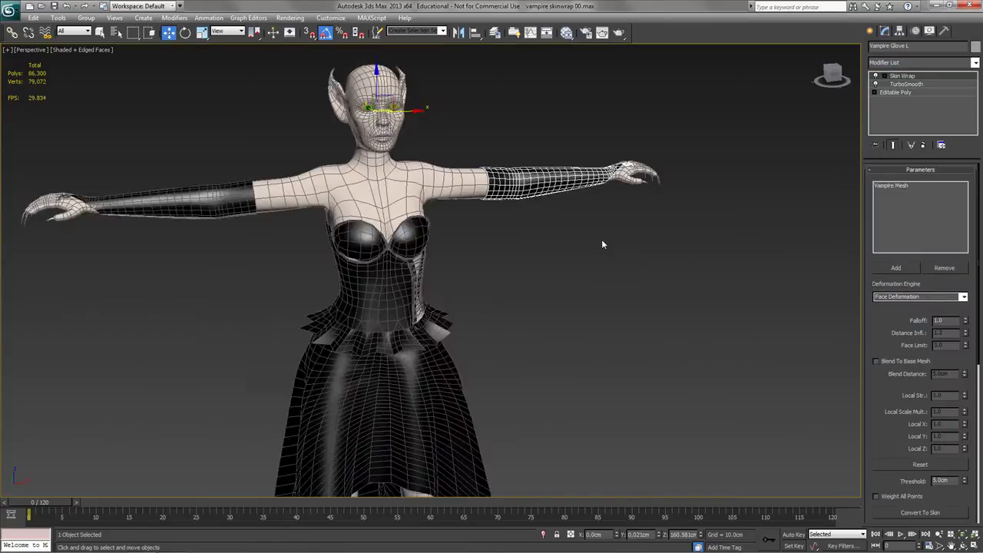
pyautogui.keyDown('alt'); pyautogui.moveTo(533, 446); pyautogui.dragTo(503, 453, button='middle'); pyautogui.keyUp('alt')
pyautogui.click(493, 454)
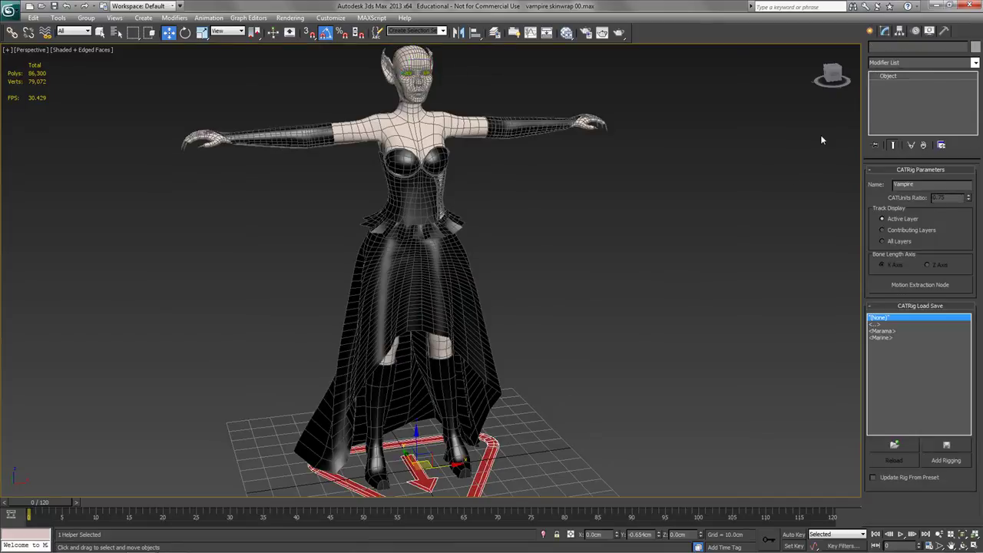
pyautogui.click(914, 31)
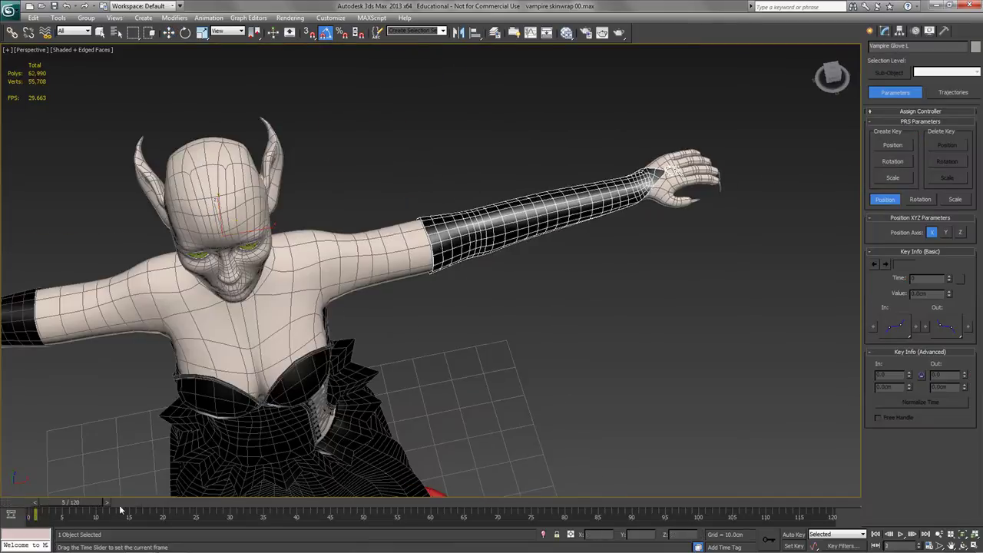
pyautogui.moveTo(120, 510); pyautogui.dragTo(96, 520)
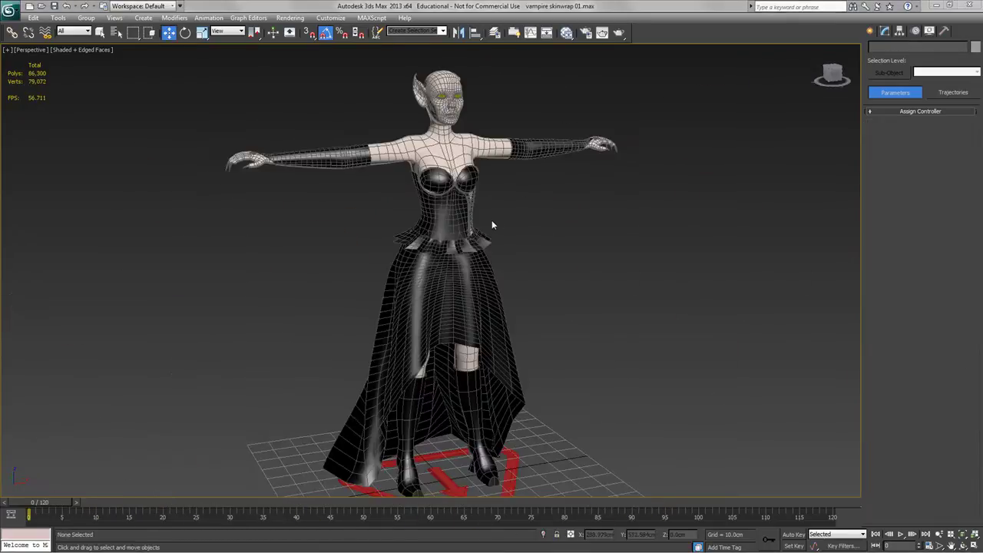
# Select and frame the Vampire Bodice, then delete its TurboSmooth modifier, leaving Editable Poly.
pyautogui.click(491, 220)
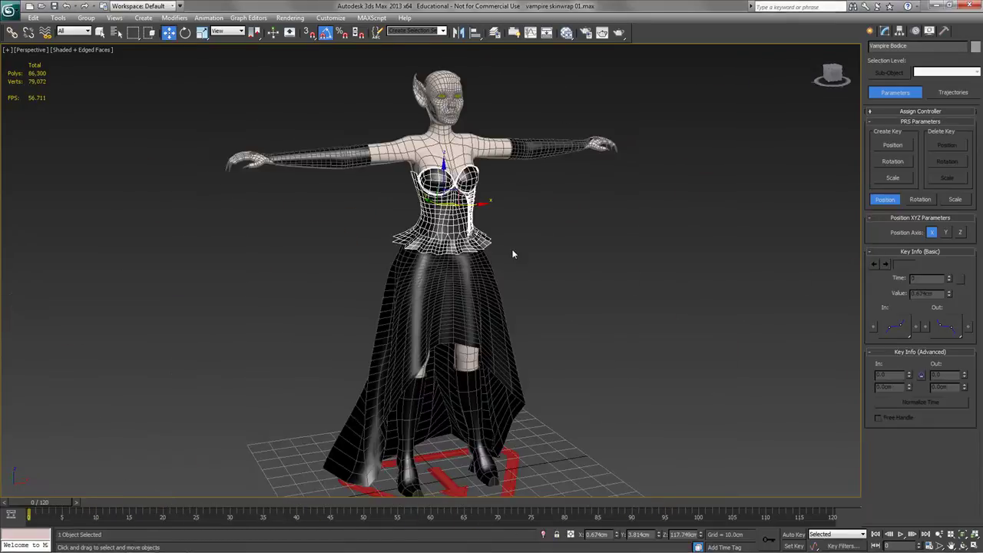
pyautogui.press('z')
pyautogui.scroll(-6, 515, 247)
pyautogui.keyDown('alt'); pyautogui.moveTo(532, 242); pyautogui.dragTo(525, 247, button='middle'); pyautogui.keyUp('alt')
pyautogui.scroll(3, 519, 251)
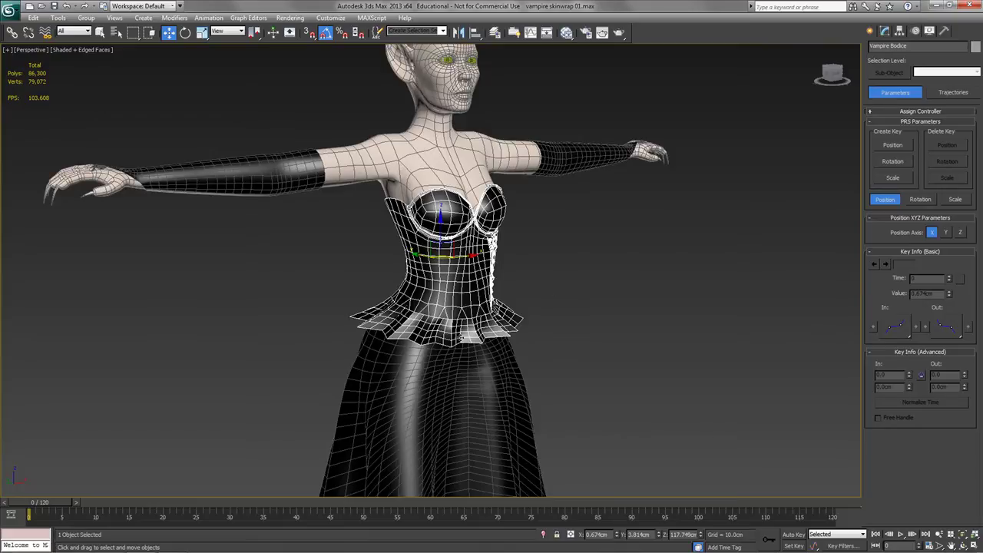
pyautogui.moveTo(589, 236); pyautogui.dragTo(602, 248, button='middle')
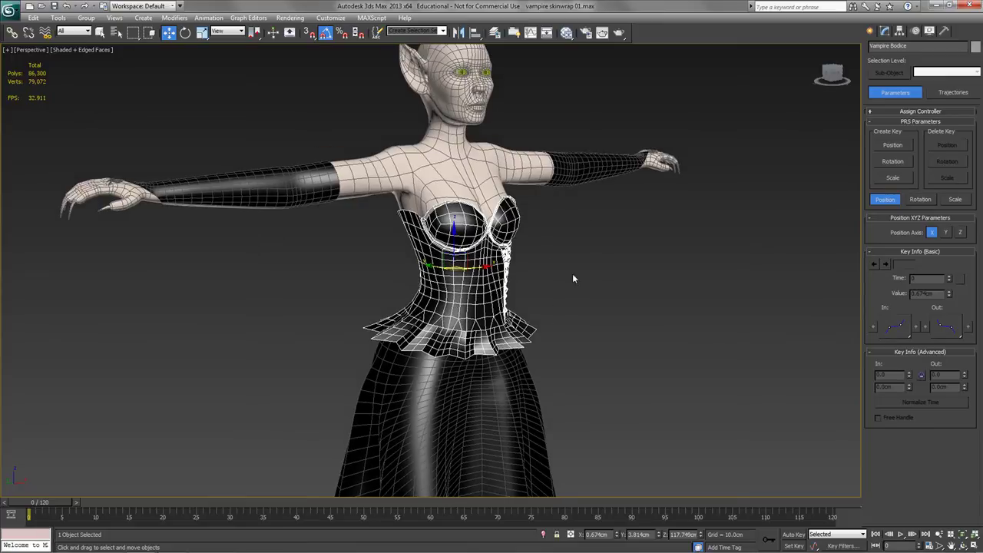
pyautogui.click(885, 30)
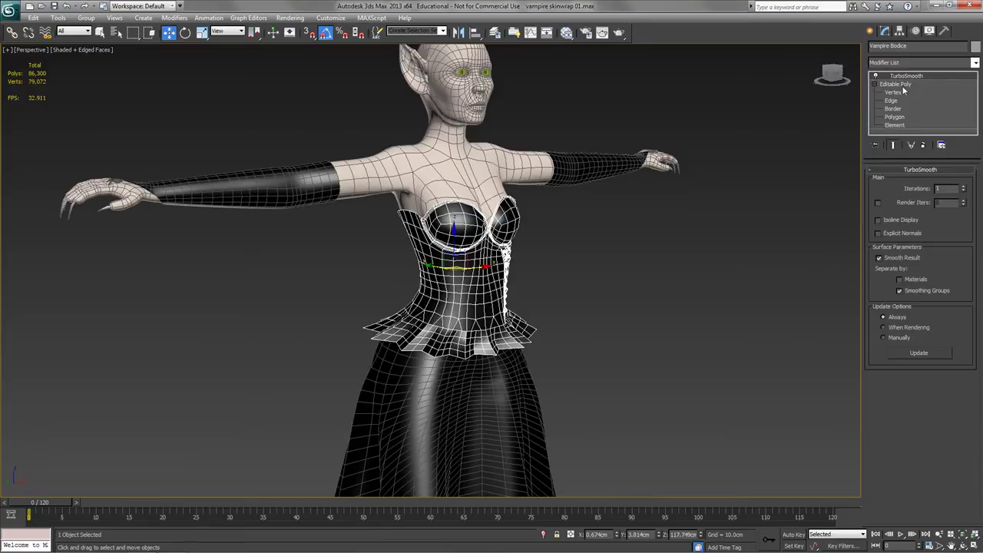
pyautogui.click(922, 144)
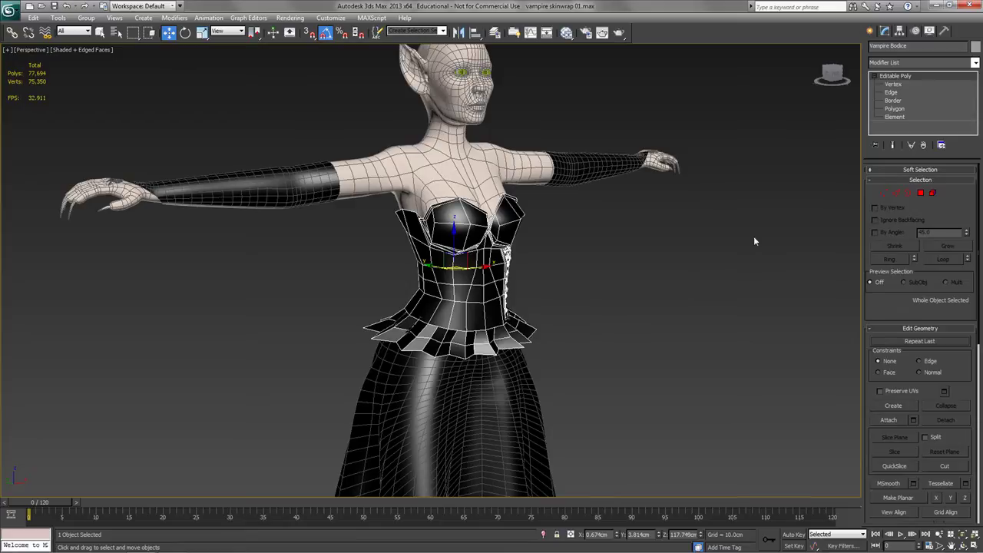
# Add a Skin Wrap to the bodice with Vampire Mesh as its target.
pyautogui.click(975, 62)
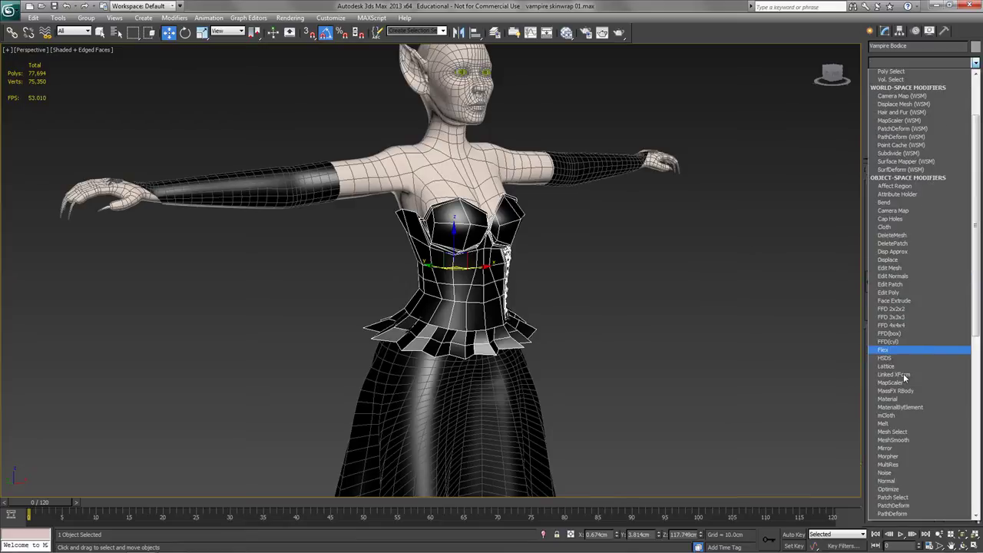
pyautogui.scroll(-5, 905, 376)
pyautogui.click(899, 279)
pyautogui.click(897, 268)
pyautogui.click(535, 183)
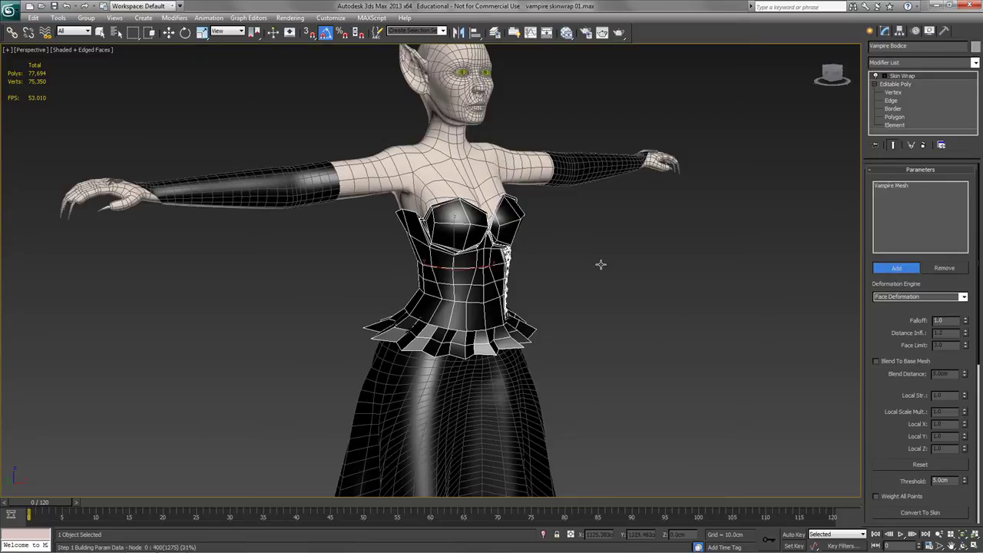
# Scrub the animation to confirm the bodice follows, then select the body mesh.
pyautogui.moveTo(50, 503); pyautogui.dragTo(76, 506)
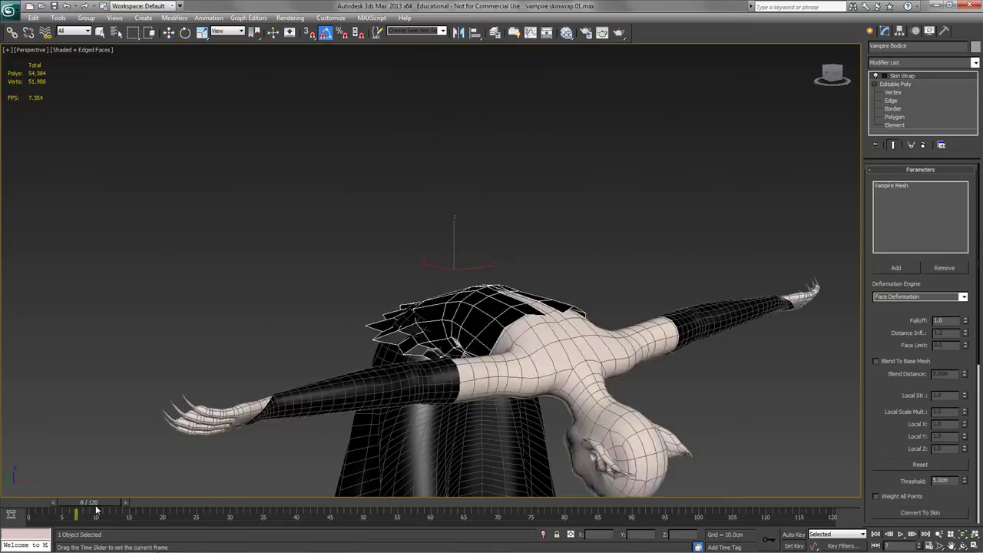
pyautogui.moveTo(103, 507); pyautogui.dragTo(3, 525)
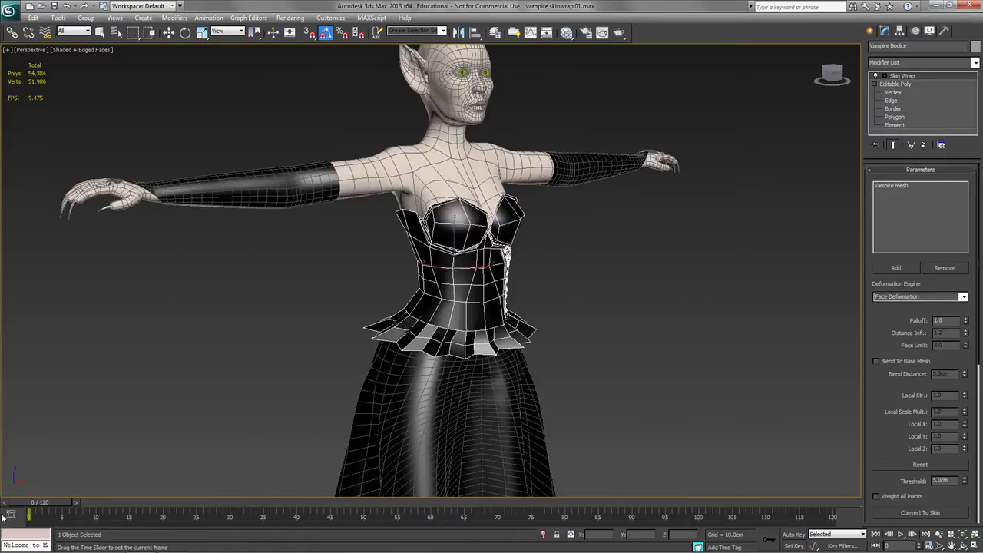
pyautogui.press('w')
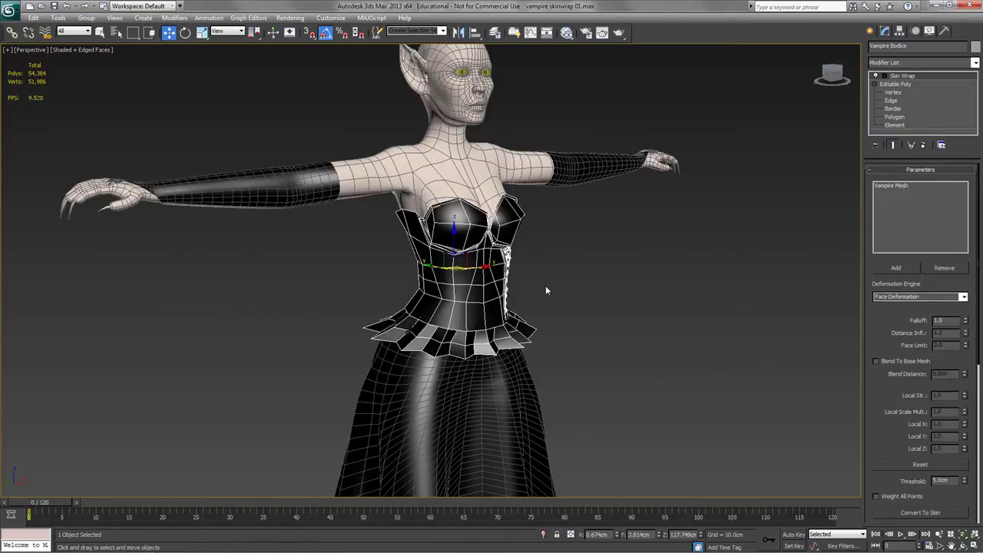
pyautogui.keyDown('alt'); pyautogui.moveTo(562, 249); pyautogui.dragTo(576, 244, button='middle'); pyautogui.keyUp('alt')
pyautogui.scroll(4, 588, 262)
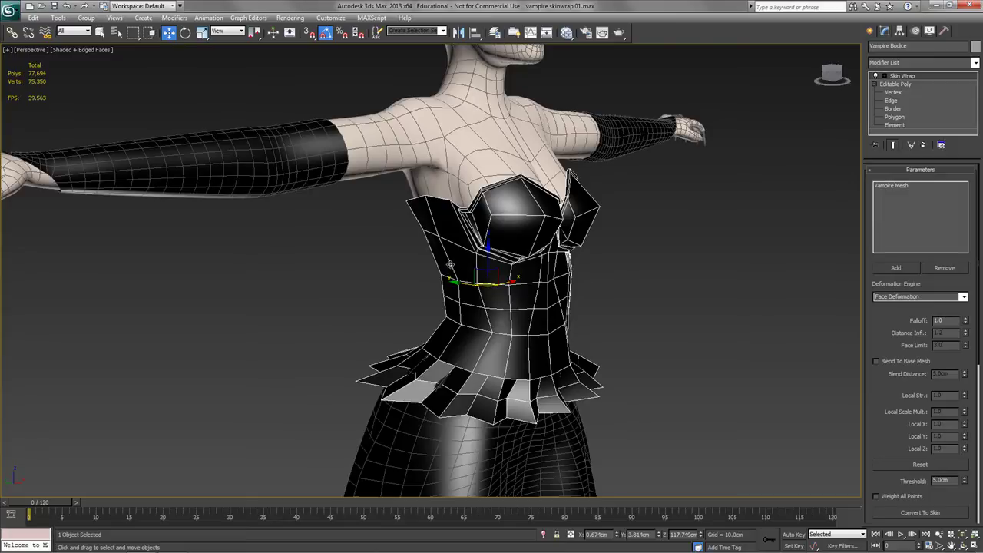
pyautogui.click(416, 140)
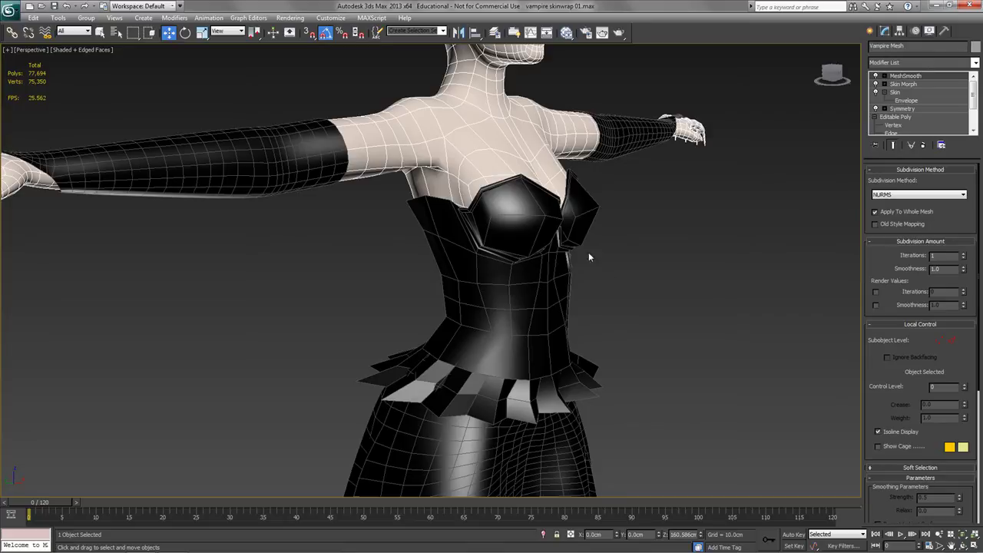
# Switch Vampire Mesh's Skin Morph off and on repeatedly to compare the skirt deformation.
pyautogui.click(875, 84)
pyautogui.click(876, 84)
pyautogui.click(875, 84)
pyautogui.click(875, 83)
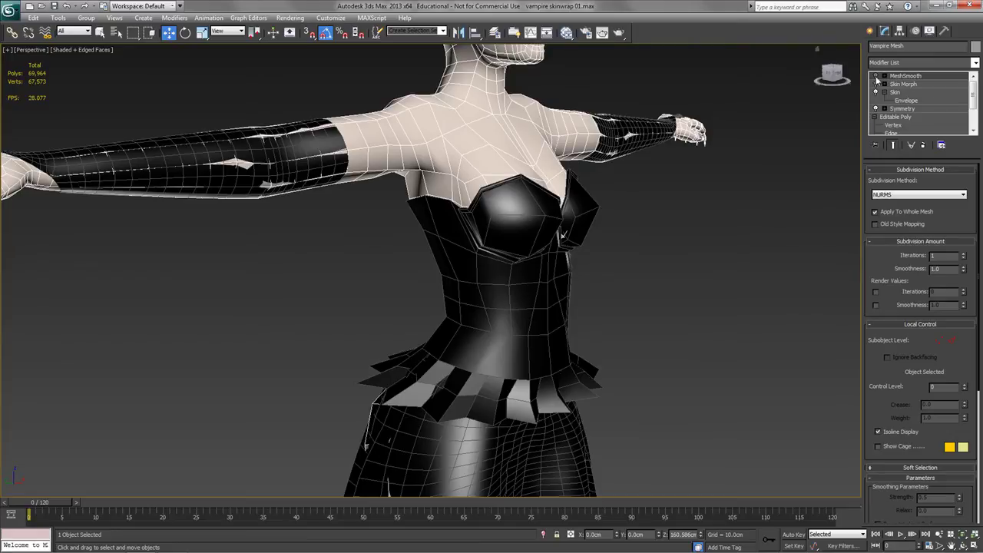
# Convert the bodice's Skin Wrap to a Skin modifier and scrub the animation to test it.
pyautogui.click(507, 306)
pyautogui.scroll(-3, 899, 430)
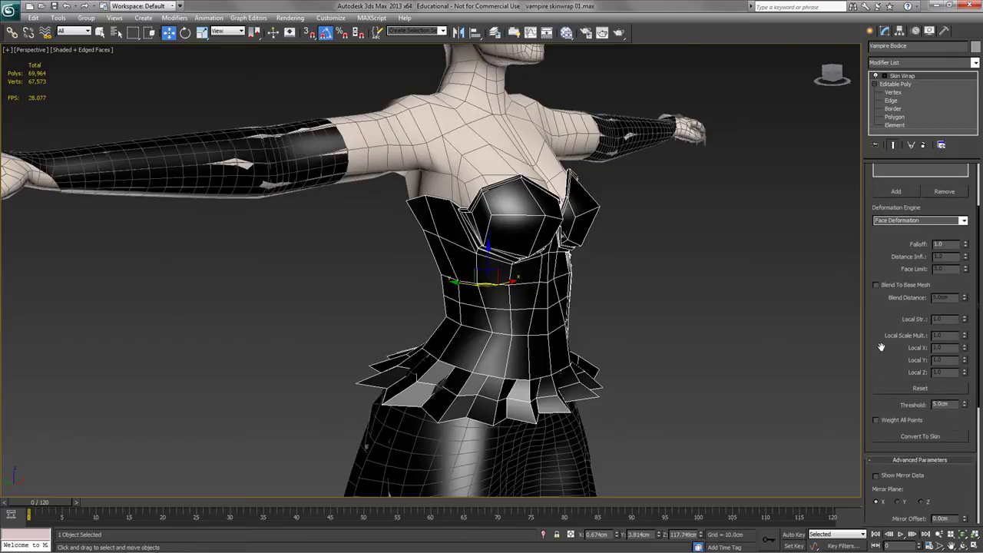
pyautogui.click(917, 434)
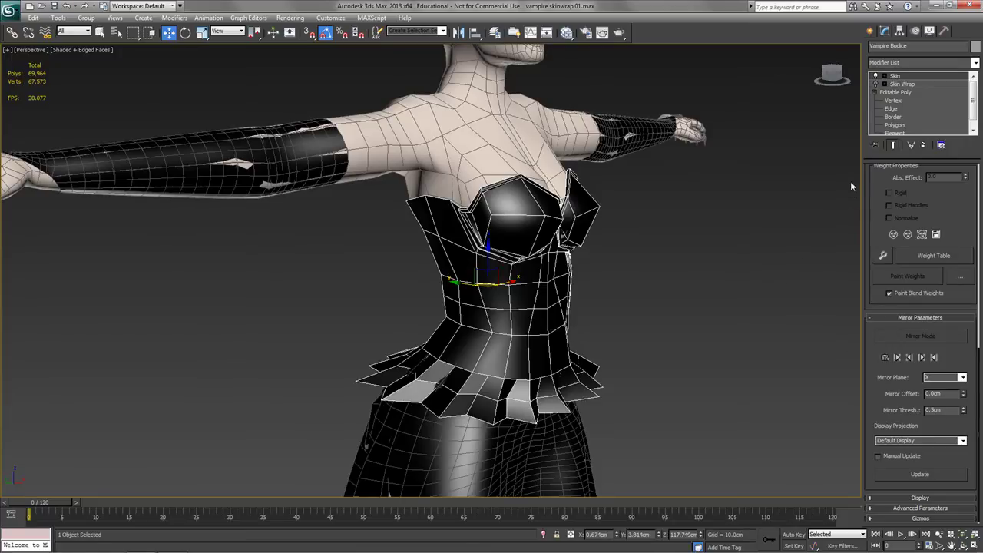
pyautogui.scroll(5, 918, 231)
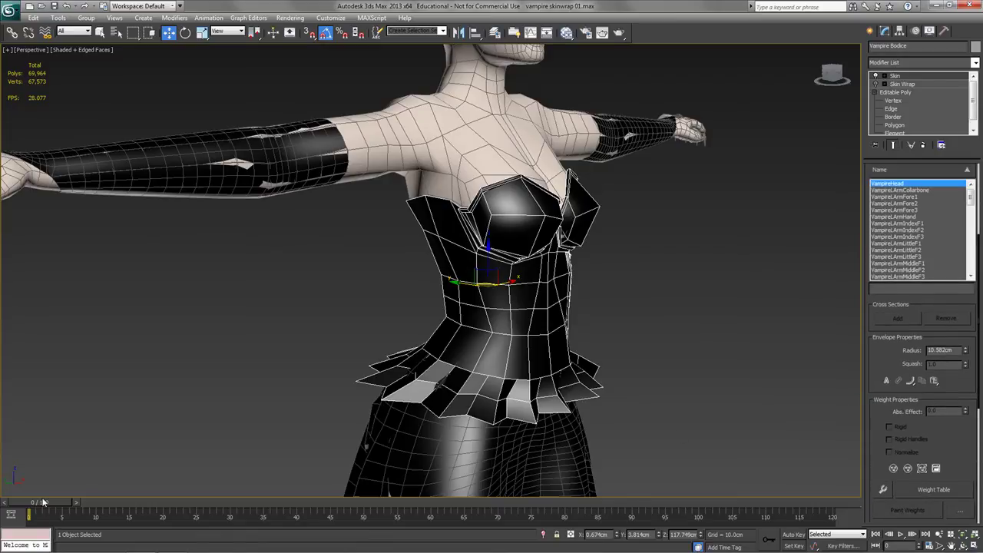
pyautogui.moveTo(43, 502)
pyautogui.mouseDown()
pyautogui.moveTo(259, 505)
pyautogui.moveTo(31, 516)
pyautogui.mouseUp()
# Open the Weight Tool, enable Edit Envelopes with Vertices, and pick a frill vertex.
pyautogui.press('w')
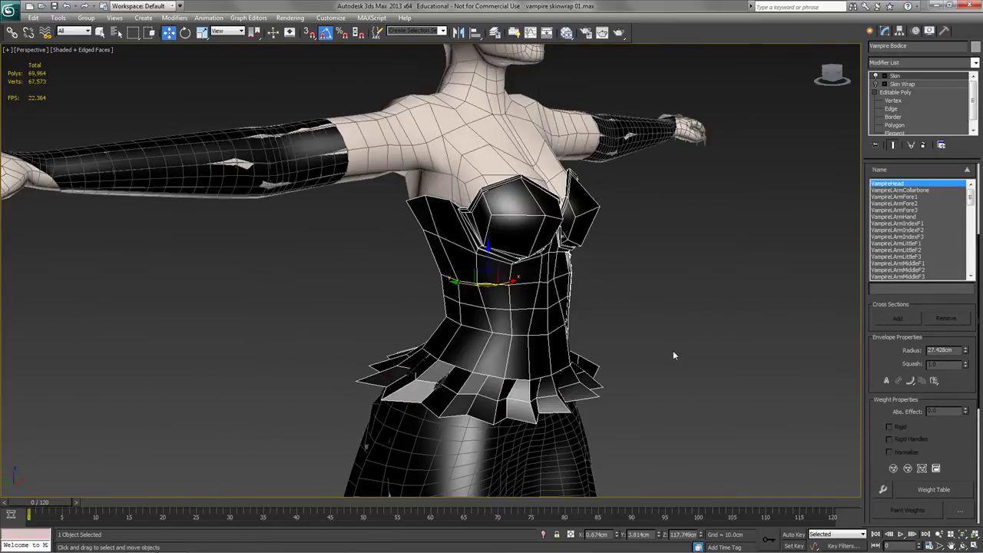
pyautogui.scroll(-2, 880, 445)
pyautogui.click(883, 437)
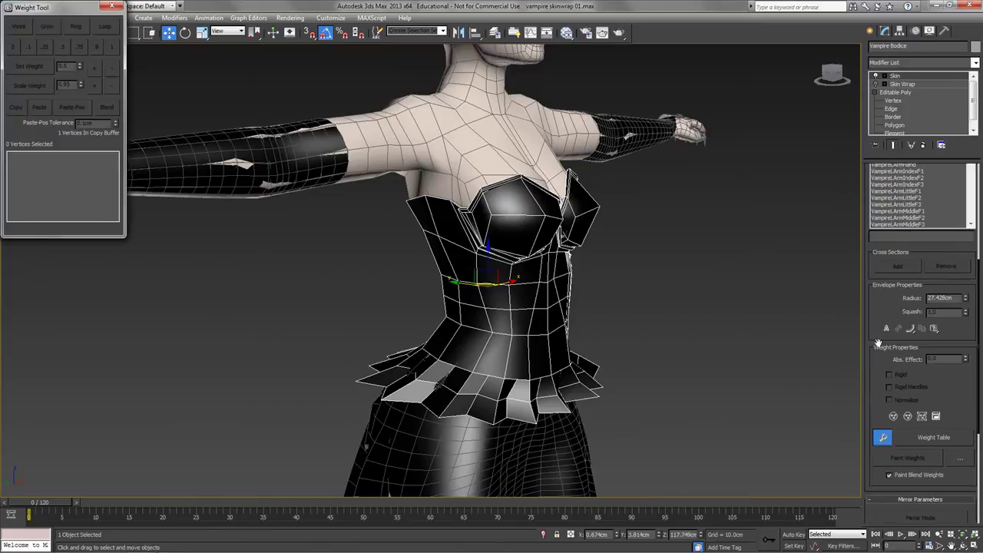
pyautogui.scroll(6, 870, 304)
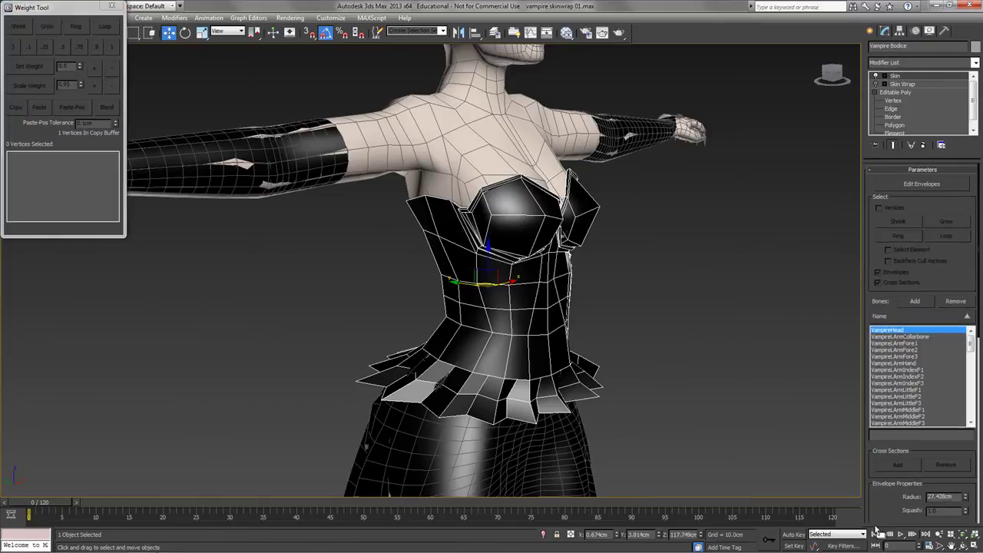
pyautogui.click(902, 186)
pyautogui.click(880, 208)
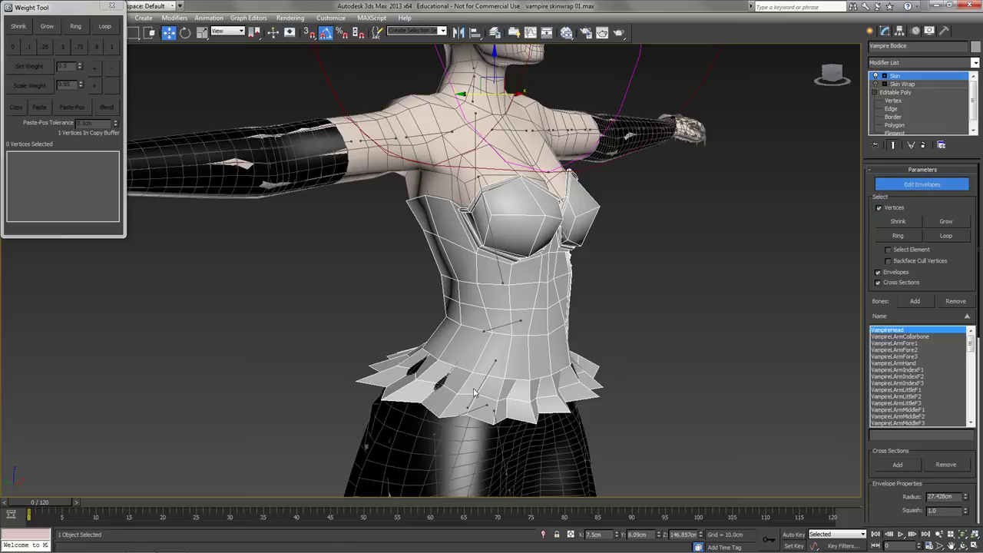
pyautogui.keyDown('alt'); pyautogui.moveTo(498, 364); pyautogui.dragTo(507, 400, button='middle'); pyautogui.keyUp('alt')
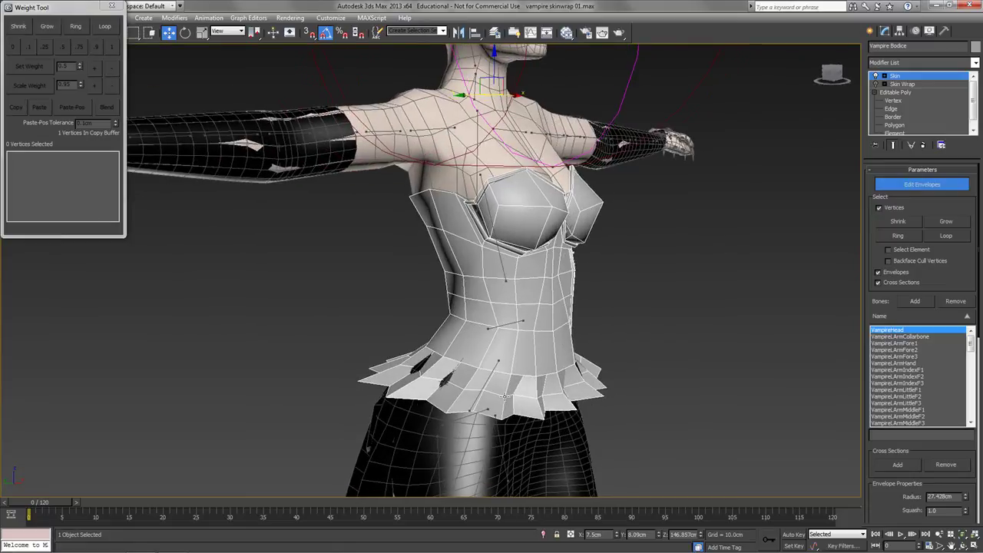
pyautogui.click(477, 372)
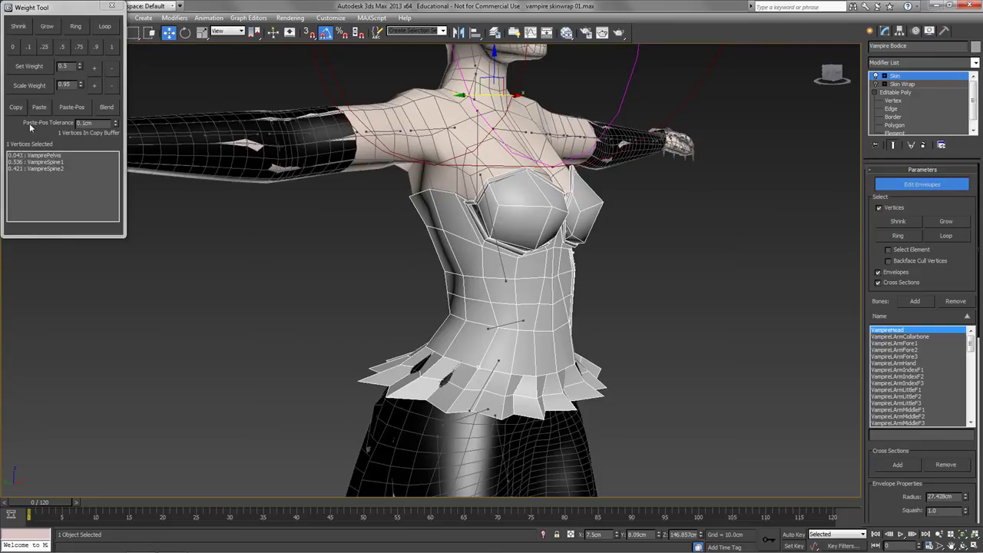
# Ring-select all 102 frill vertices, paste the copied weights, and play the animation to check.
pyautogui.moveTo(46, 7); pyautogui.dragTo(275, 181)
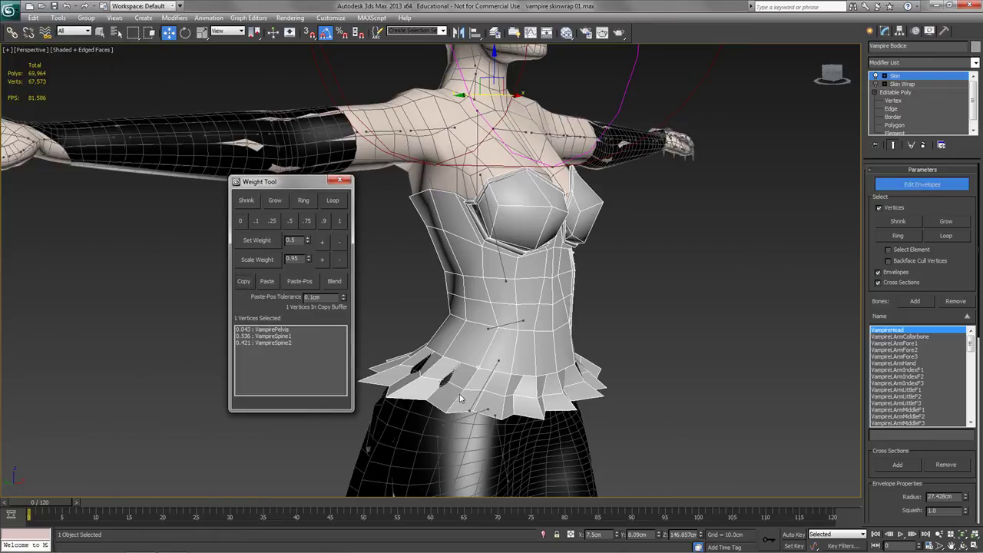
pyautogui.keyDown('ctrl'); pyautogui.click(463, 404); pyautogui.keyUp('ctrl')
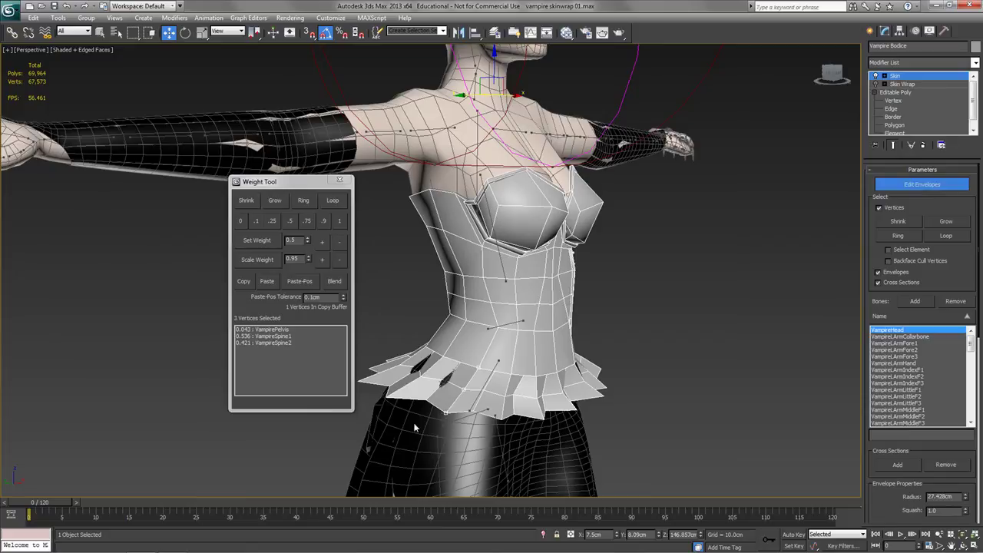
pyautogui.click(304, 202)
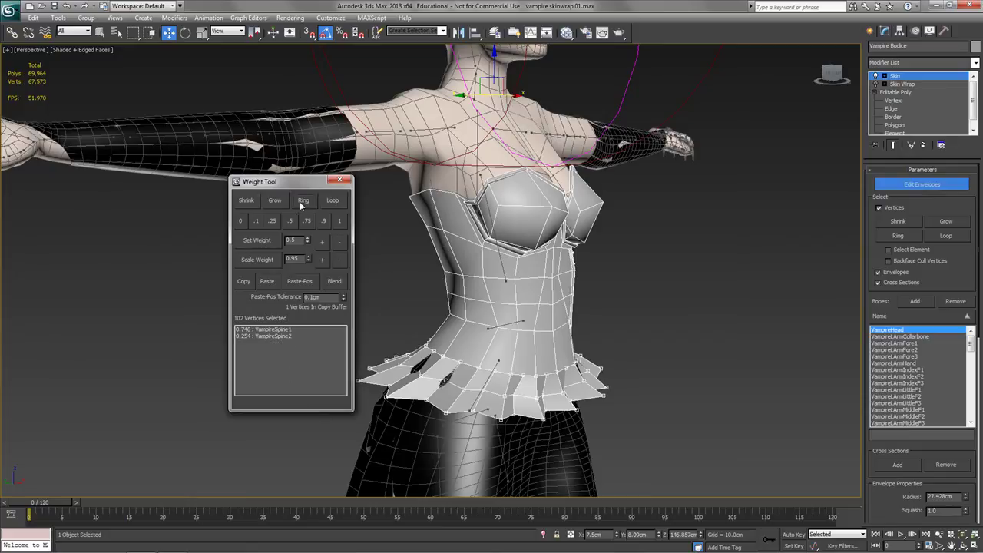
pyautogui.click(267, 283)
pyautogui.keyDown('alt'); pyautogui.moveTo(530, 361); pyautogui.dragTo(595, 347, button='middle'); pyautogui.keyUp('alt')
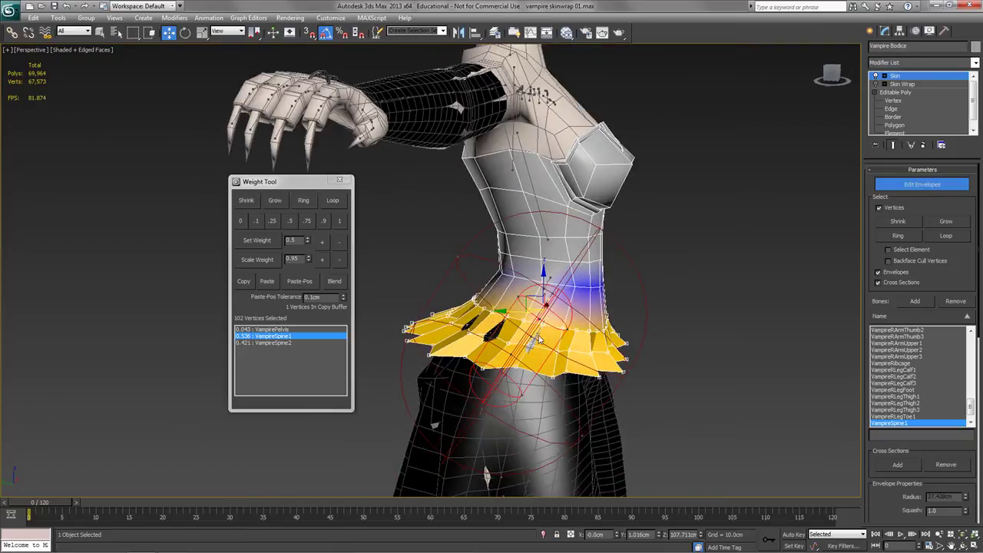
pyautogui.moveTo(640, 400)
pyautogui.keyDown('alt'); pyautogui.mouseDown(button='middle')
pyautogui.moveTo(626, 398)
pyautogui.moveTo(638, 396)
pyautogui.mouseUp(button='middle'); pyautogui.keyUp('alt')
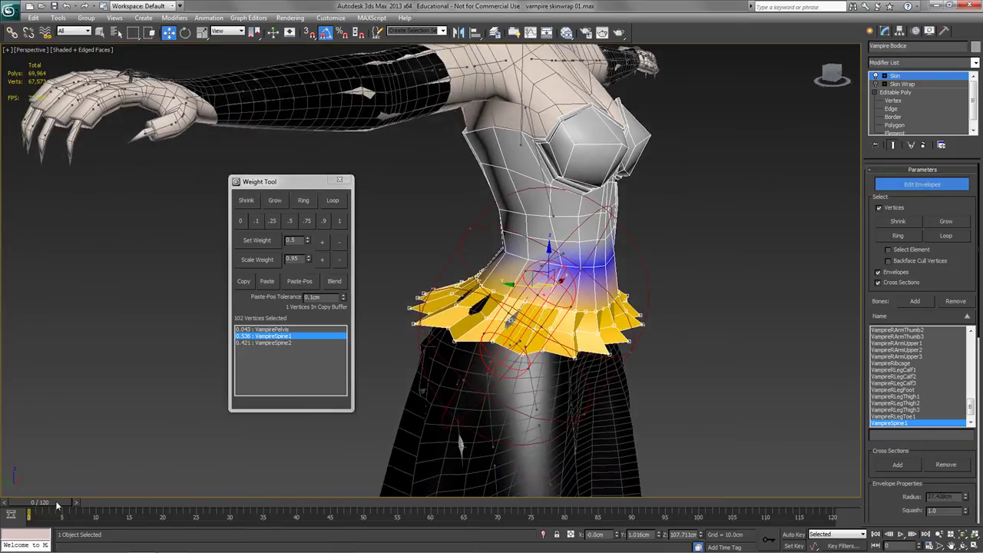
pyautogui.moveTo(173, 500); pyautogui.dragTo(96, 511)
# Raise the frill's VampirePelvis weight to 0.443 with Set Weight +.
pyautogui.press('w')
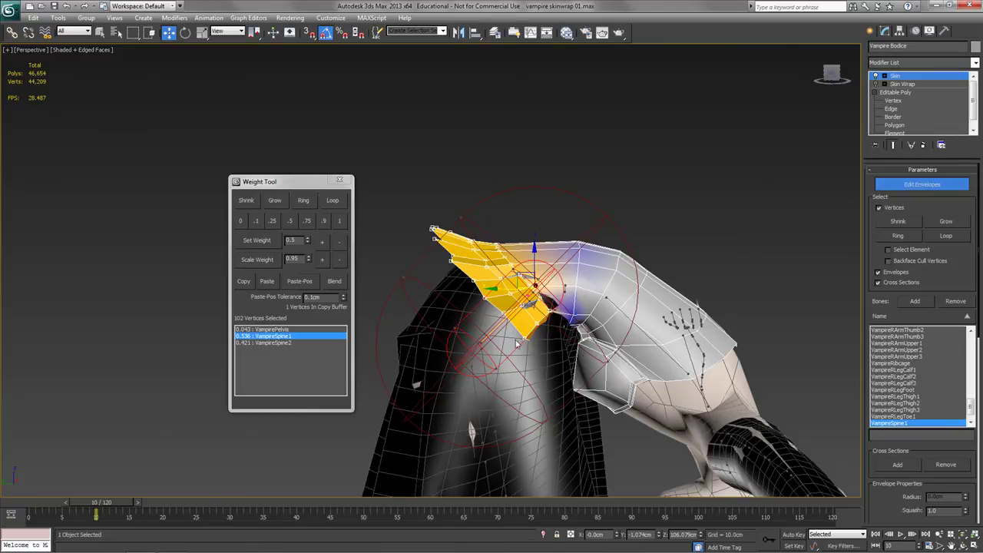
pyautogui.click(280, 330)
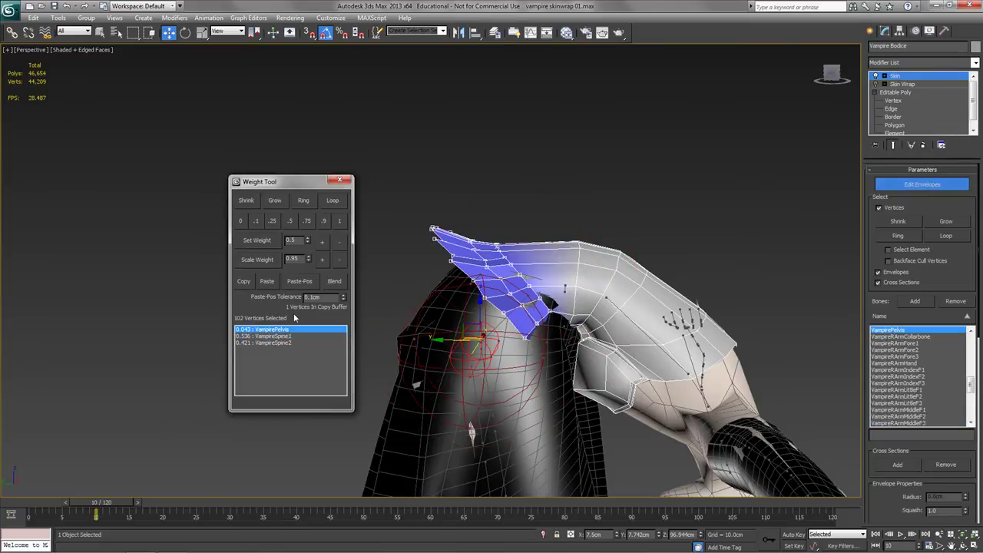
pyautogui.click(321, 243)
pyautogui.click(321, 242)
pyautogui.click(321, 243)
pyautogui.click(321, 242)
pyautogui.click(321, 243)
pyautogui.click(321, 243)
pyautogui.click(321, 242)
pyautogui.click(322, 243)
# Raise VampirePelvis to 0.543 while checking the pose at frames 21 and 35.
pyautogui.moveTo(122, 501); pyautogui.dragTo(194, 499)
pyautogui.press('w')
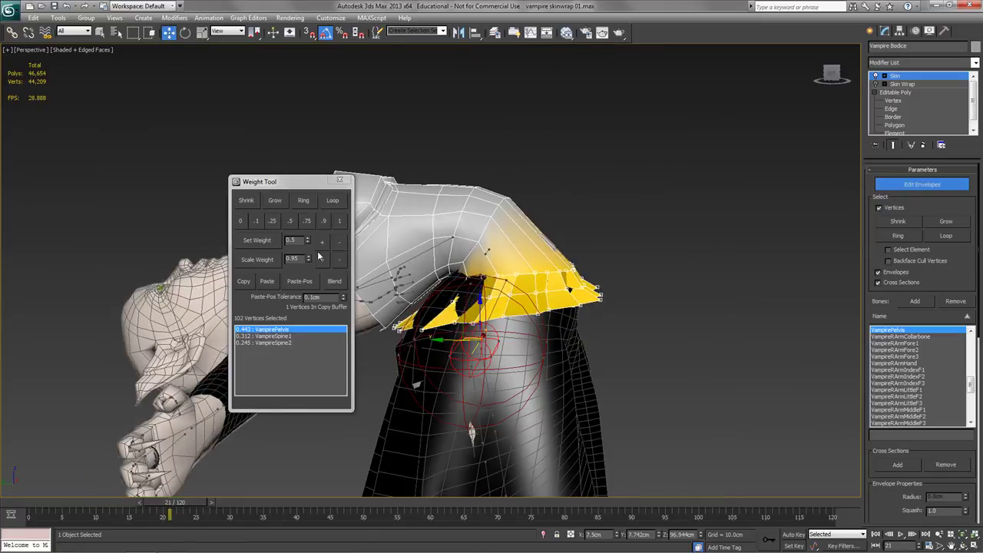
pyautogui.click(321, 243)
pyautogui.click(321, 243)
pyautogui.moveTo(187, 504); pyautogui.dragTo(259, 501)
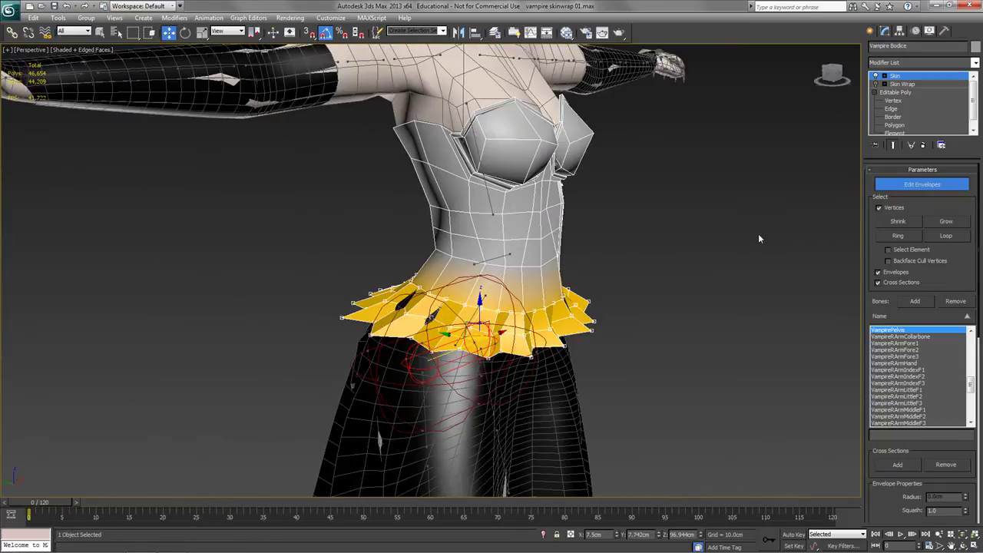
pyautogui.moveTo(758, 239); pyautogui.dragTo(738, 272, button='middle')
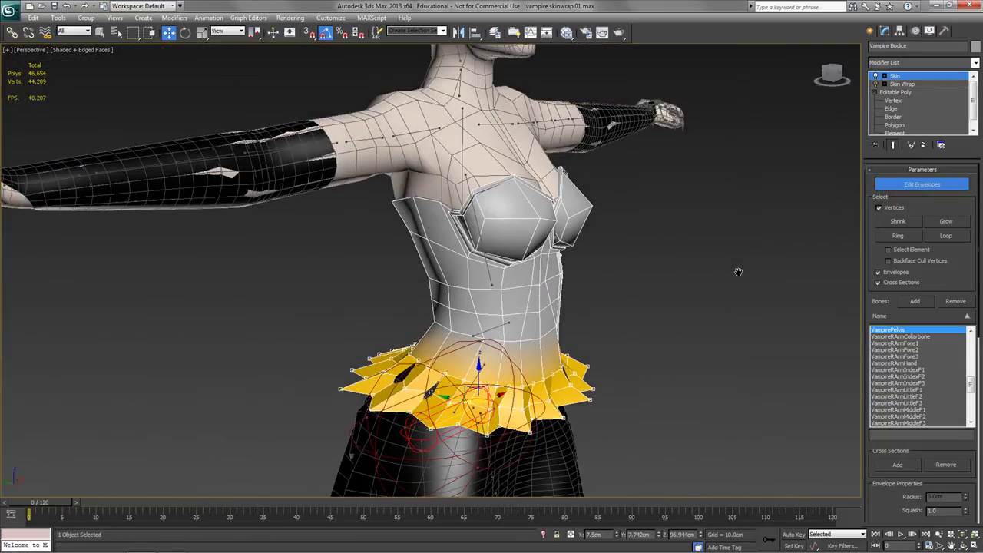
# Exit Edit Envelopes and add TurboSmooth above the bodice's Skin modifier.
pyautogui.click(909, 79)
pyautogui.click(957, 65)
pyautogui.scroll(-5, 895, 192)
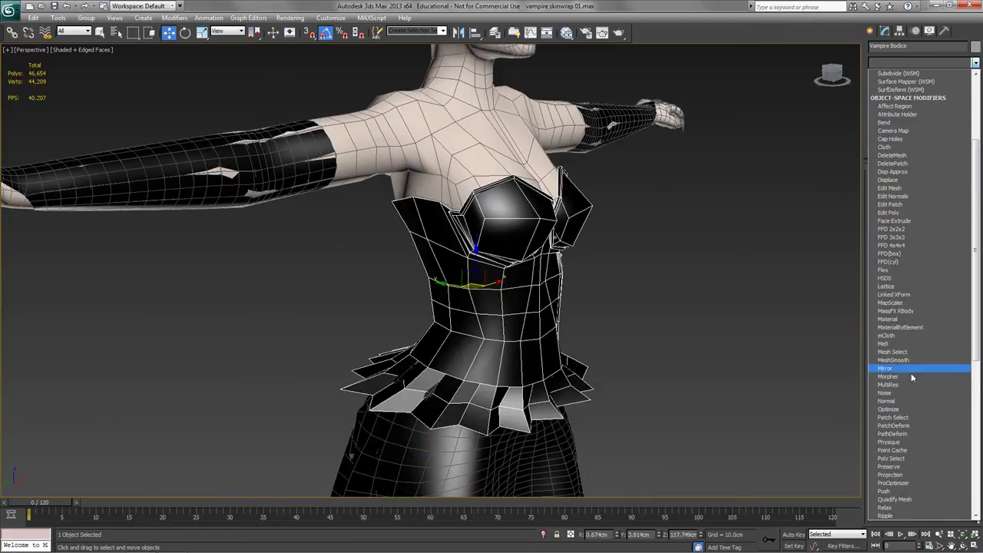
pyautogui.click(897, 453)
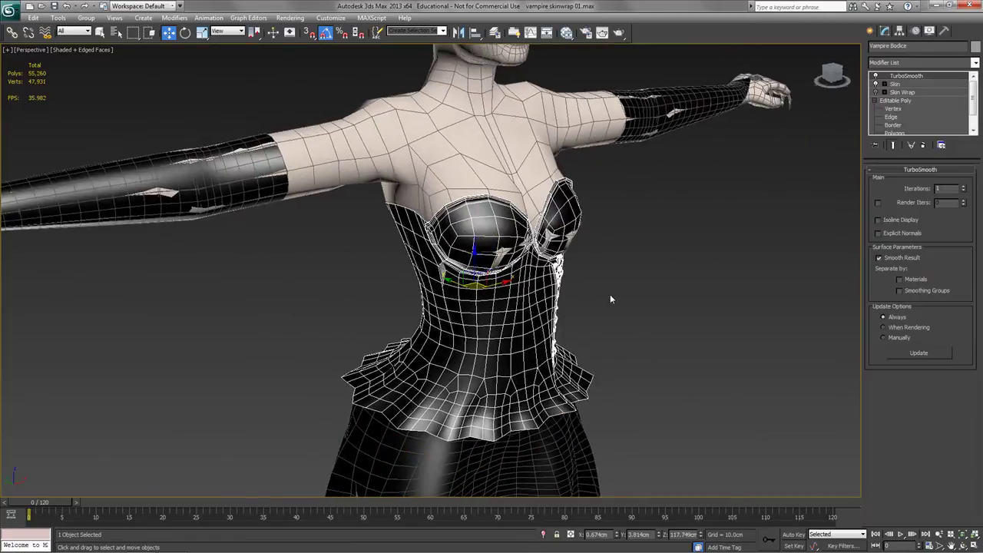
pyautogui.moveTo(609, 294); pyautogui.dragTo(622, 252, button='middle')
# Select the body mesh, toggle one of its modifiers, scrub forward, then select the right glove.
pyautogui.click(469, 147)
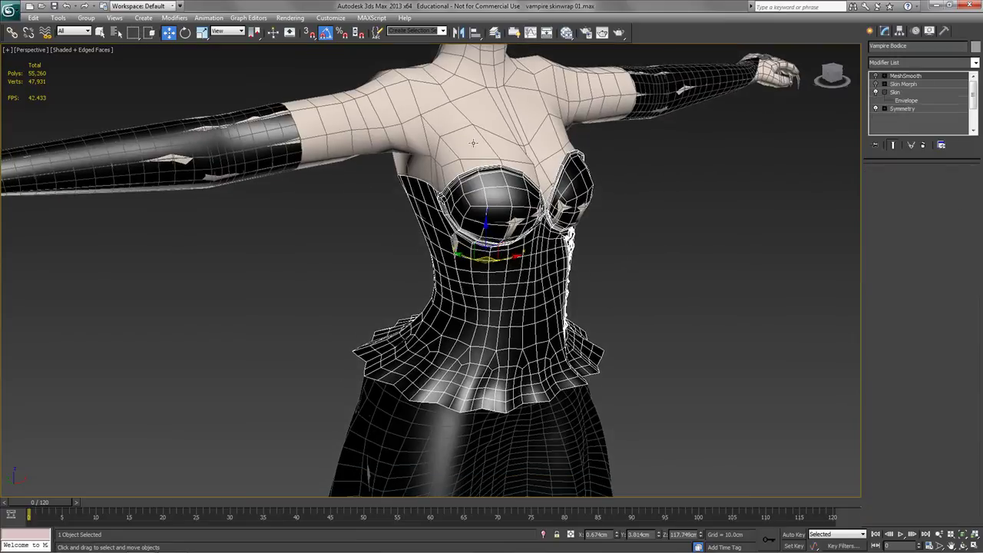
pyautogui.click(875, 85)
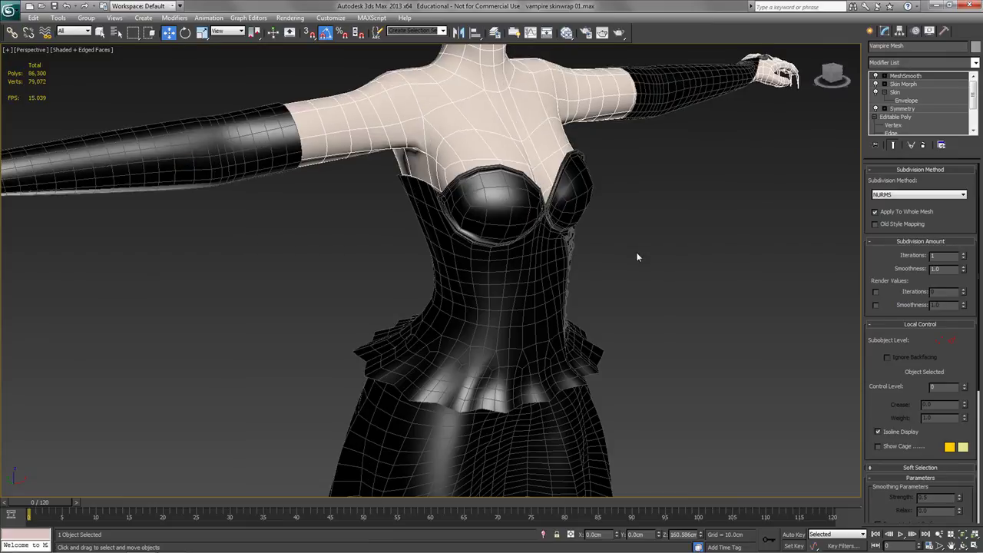
pyautogui.moveTo(58, 502); pyautogui.dragTo(80, 501)
pyautogui.press('w')
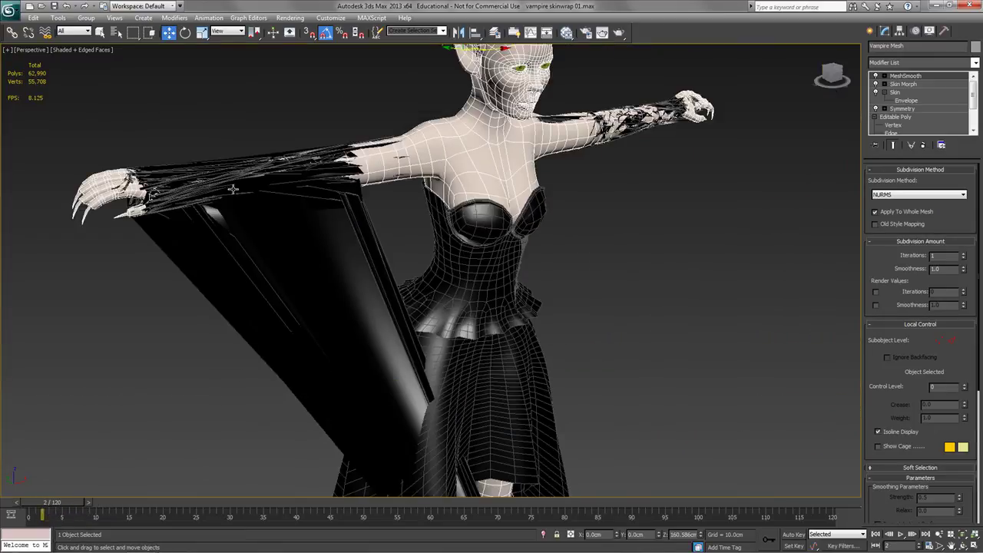
pyautogui.click(261, 186)
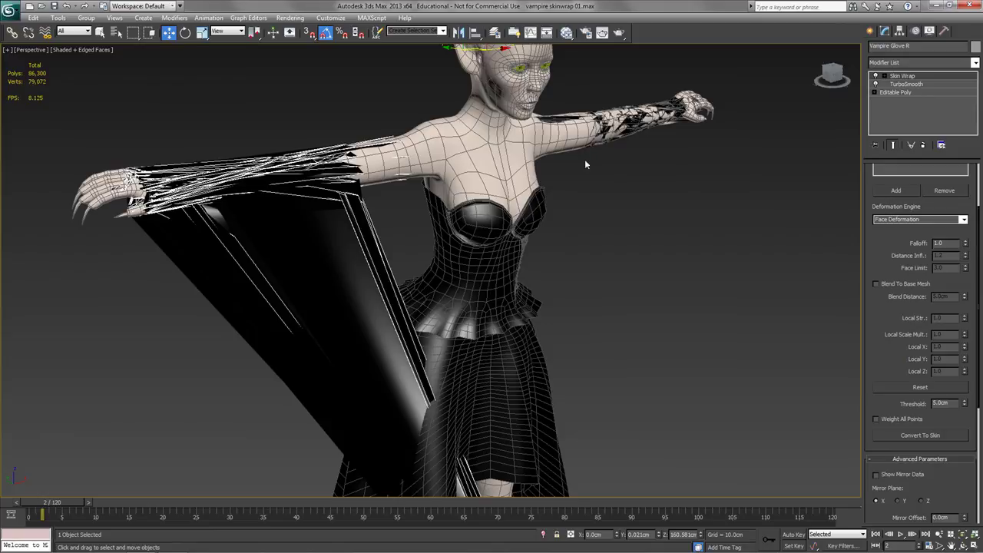
# Remove the right glove's Skin Wrap and scrub the animation to check its fit.
pyautogui.click(923, 145)
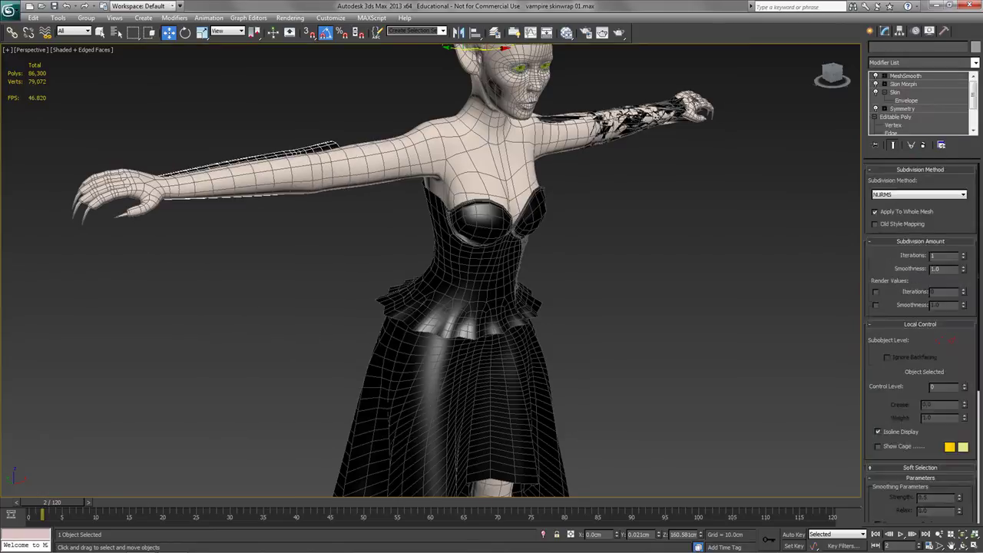
pyautogui.moveTo(52, 501); pyautogui.dragTo(96, 529)
pyautogui.press('w')
pyautogui.keyDown('alt'); pyautogui.moveTo(221, 484); pyautogui.dragTo(458, 273, button='middle'); pyautogui.keyUp('alt')
# Inspect the bodice and body mesh, then return the animation to the frame 0 T-pose.
pyautogui.scroll(2, 553, 316)
pyautogui.click(576, 270)
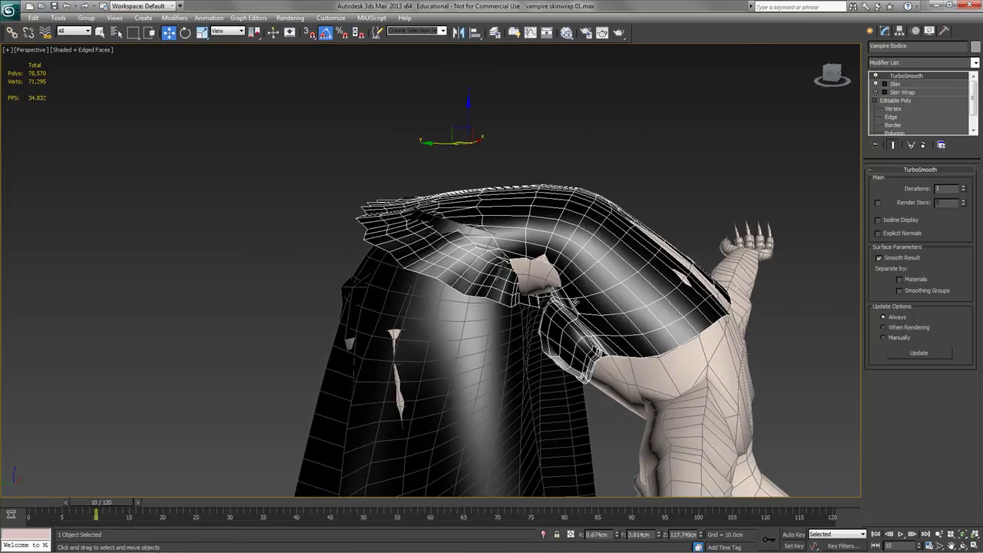
pyautogui.click(749, 250)
pyautogui.scroll(3, 749, 249)
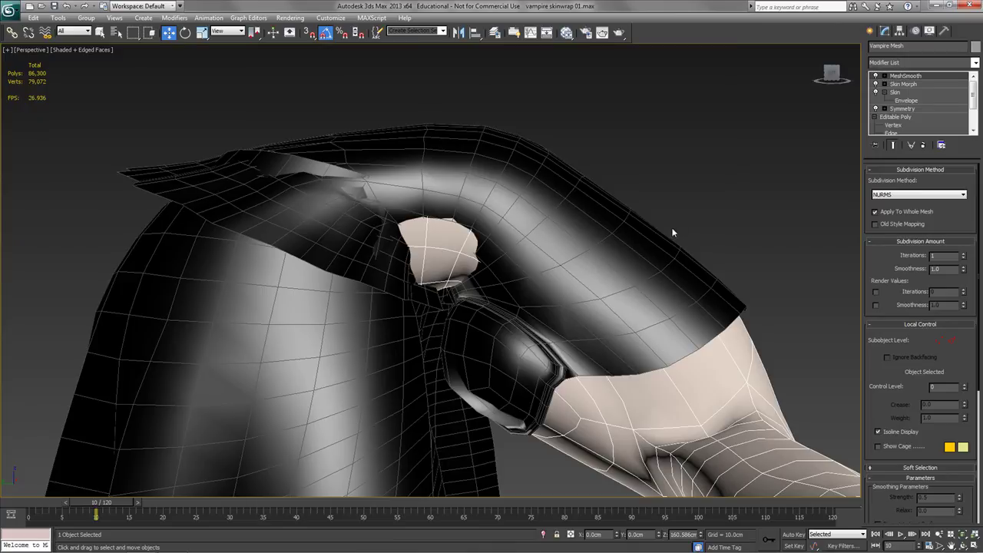
pyautogui.scroll(-8, 673, 230)
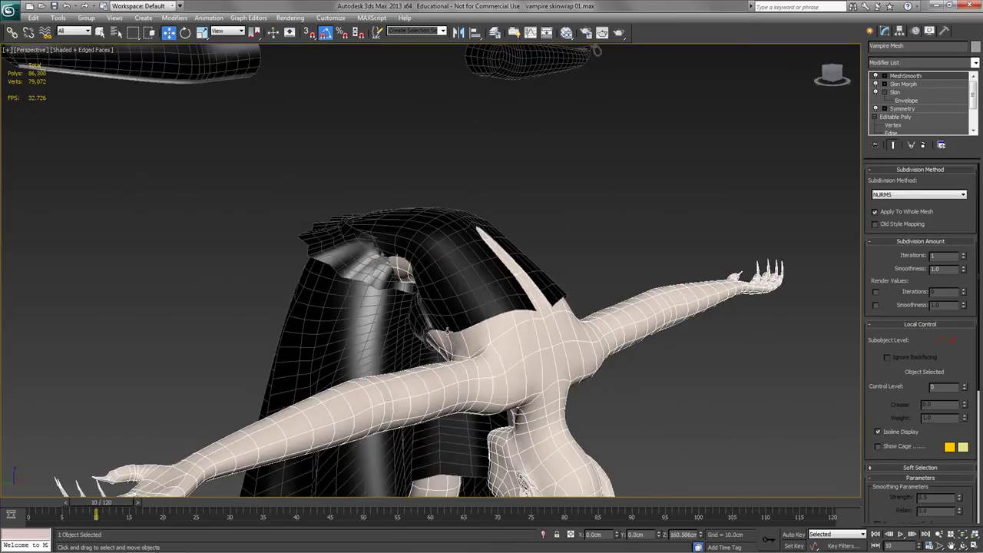
pyautogui.moveTo(108, 511); pyautogui.dragTo(28, 511)
pyautogui.scroll(3, 502, 390)
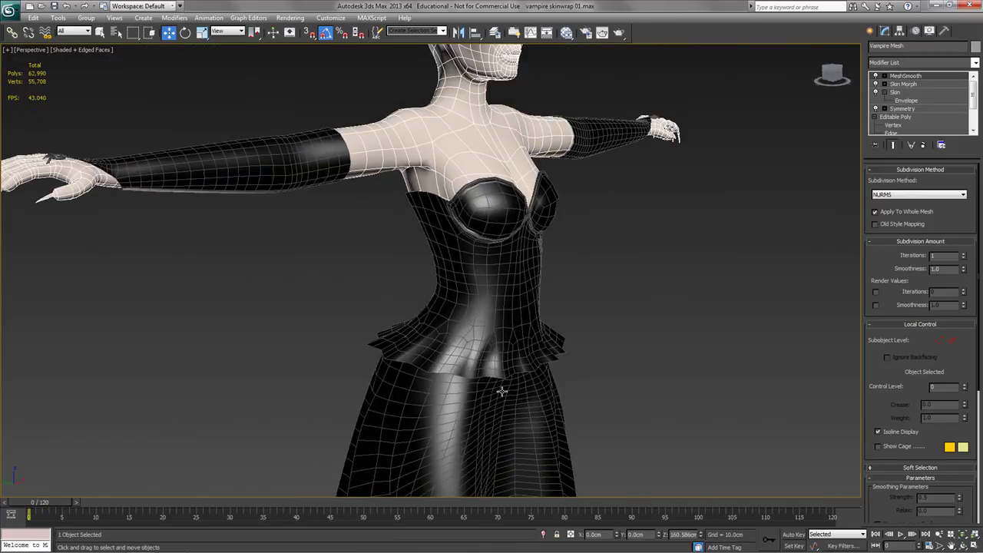
pyautogui.scroll(1, 571, 267)
pyautogui.moveTo(570, 267); pyautogui.dragTo(603, 283, button='middle')
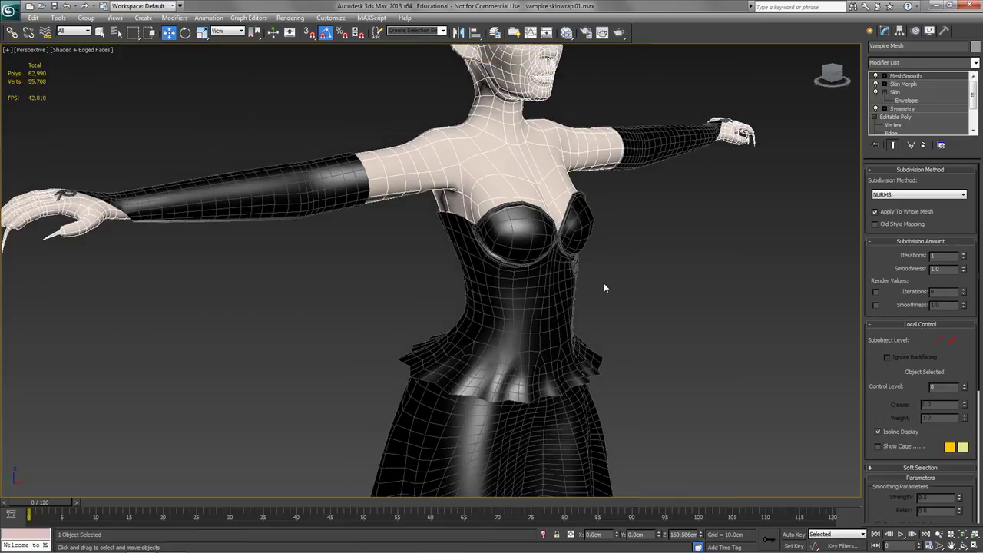